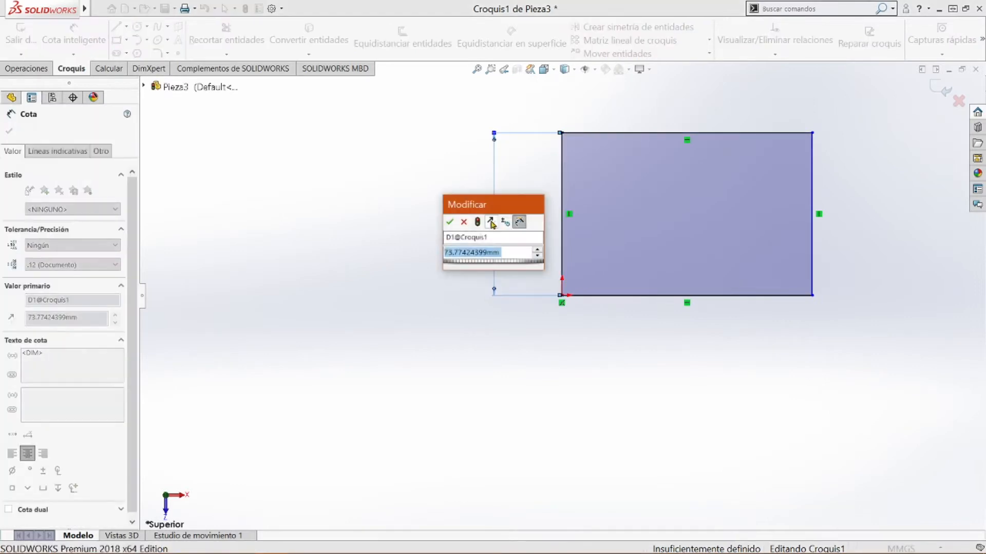
Dimension the rectangle's left edge and top edge at 65 mm each to make a square
key(Return)
click(642, 133)
click(639, 111)
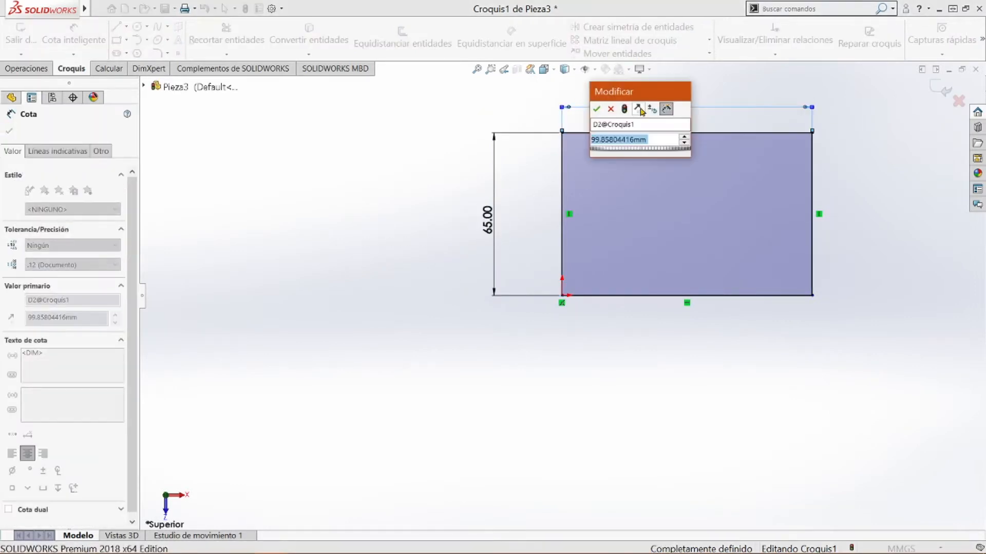
text(65)
key(Return)
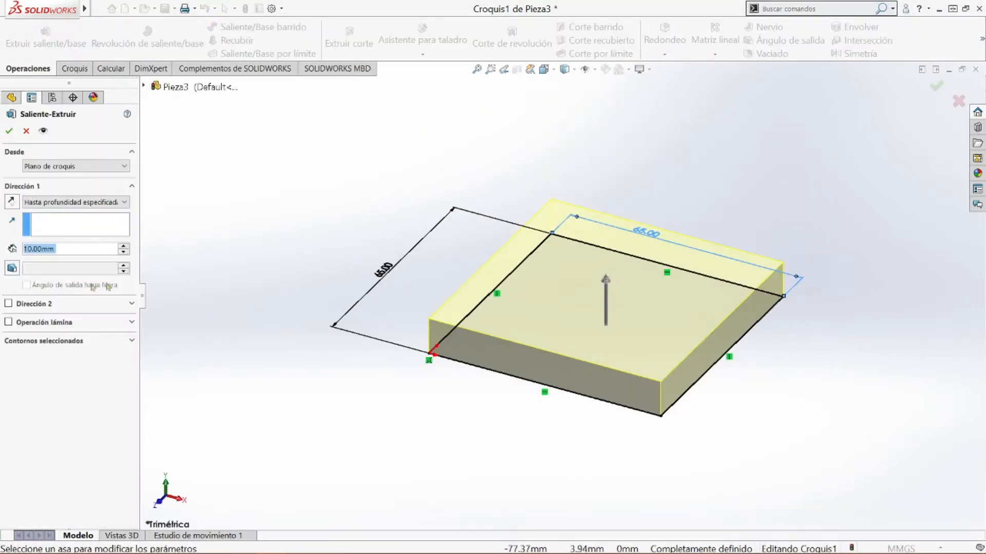
Extrude the square sketch region to a depth of 65 mm to form a cube
click(531, 342)
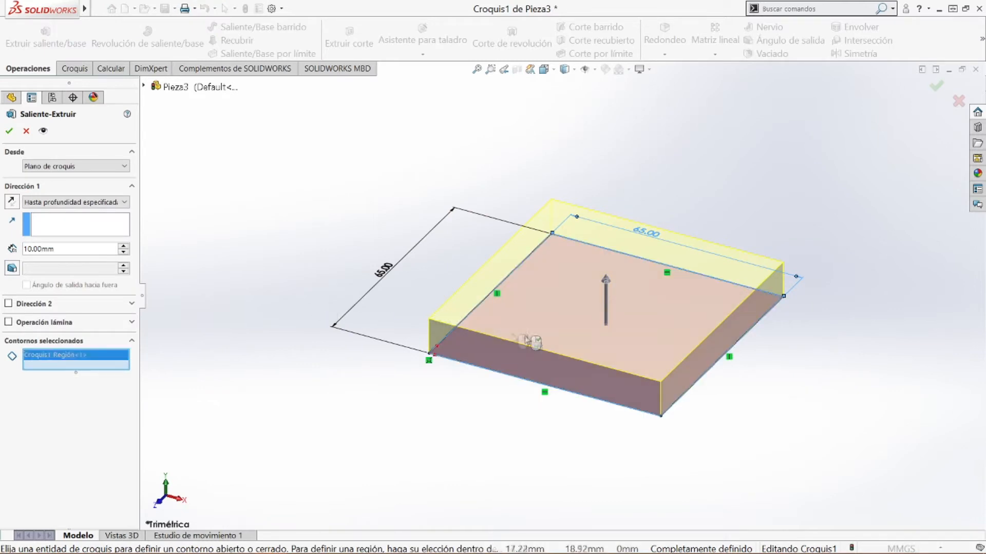
double_click(61, 250)
text(65)
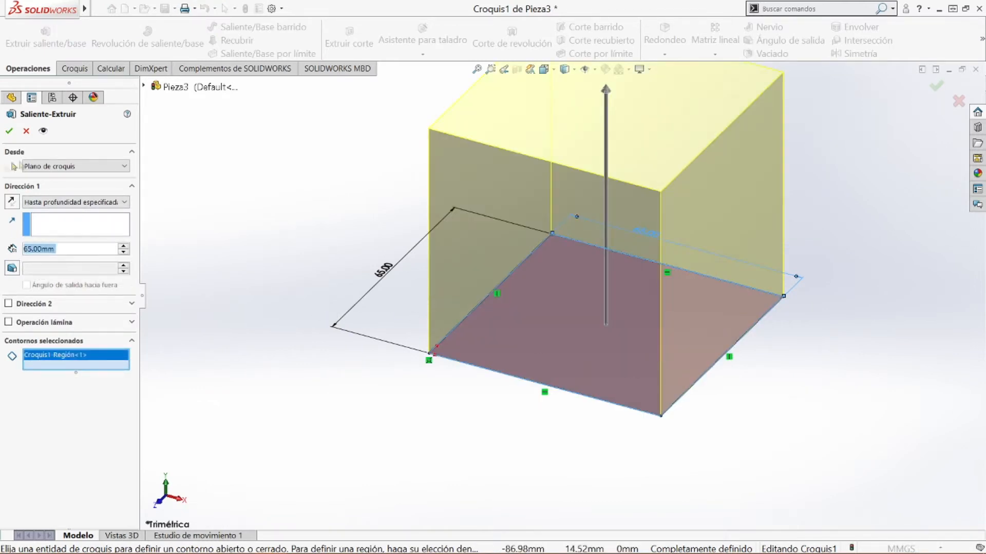
click(9, 130)
middle_drag(740, 197, 533, 140)
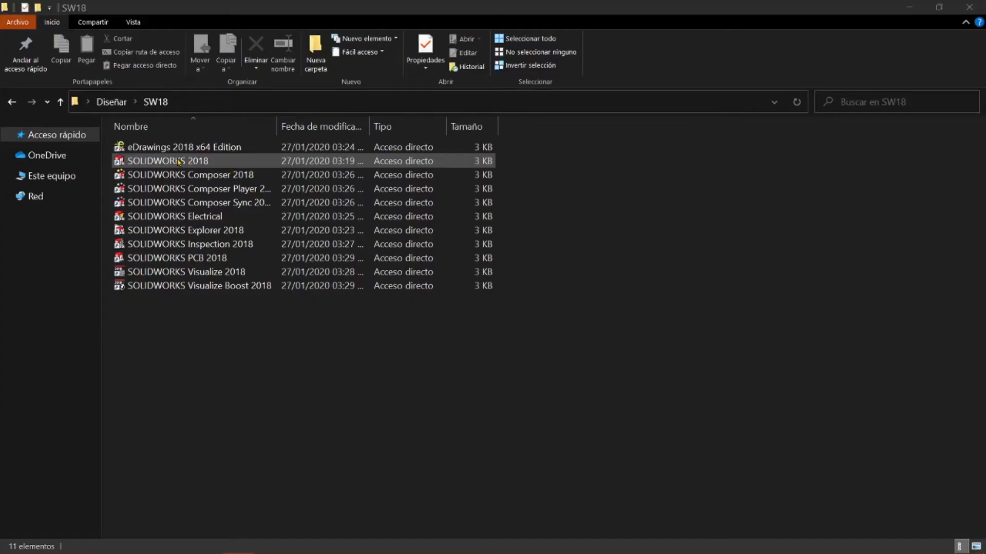
Launch SOLIDWORKS 2018 and bring up the advanced new-document template choices
double_click(178, 162)
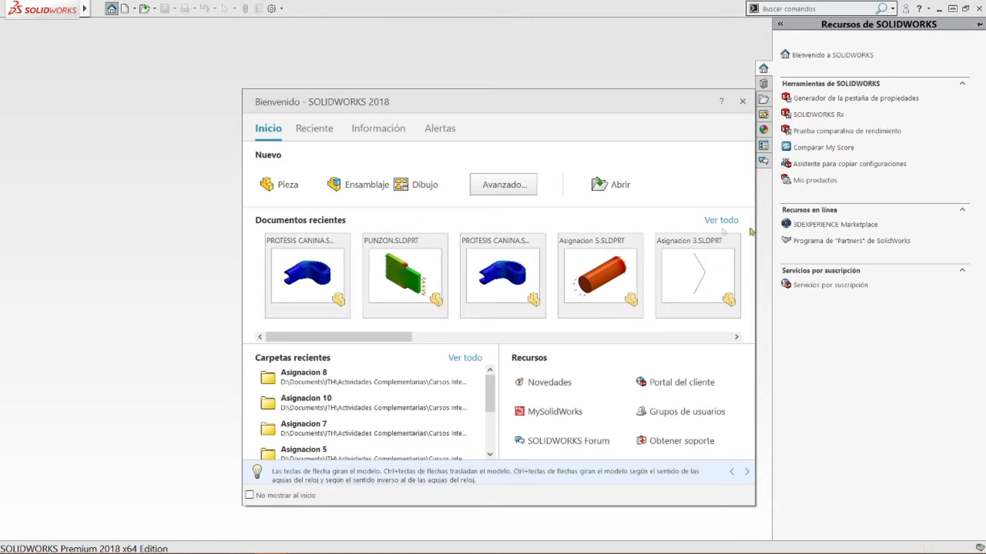
mouse_move(295, 244)
mouse_move(283, 293)
click(528, 192)
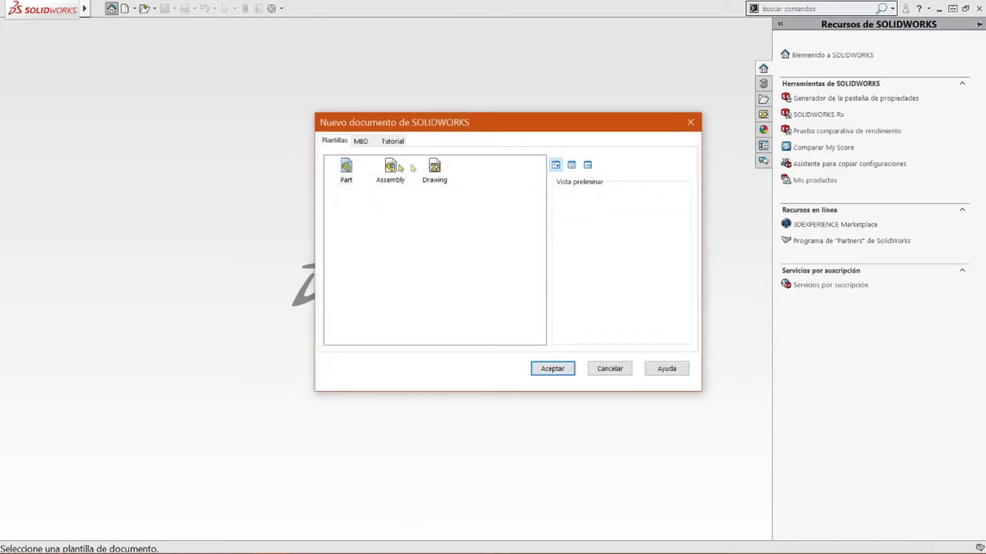
drag(573, 131, 556, 153)
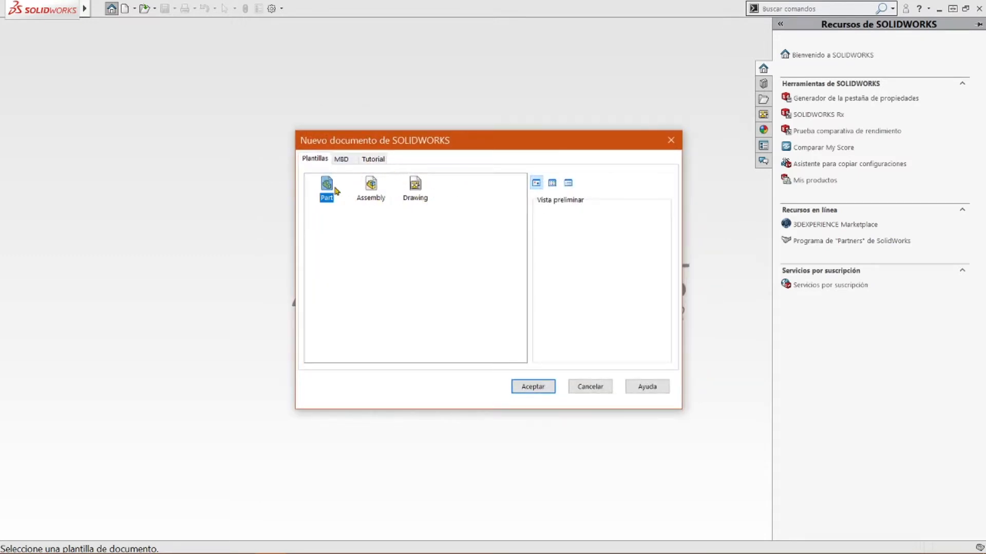
Review the Assembly, MBD and Tutorial templates and create a new document from the Part template
click(370, 190)
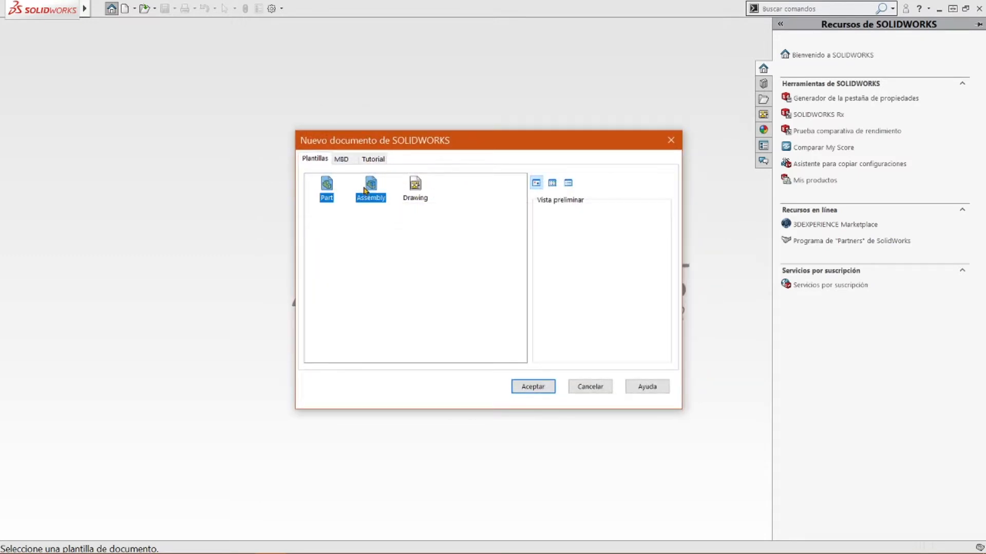
click(340, 160)
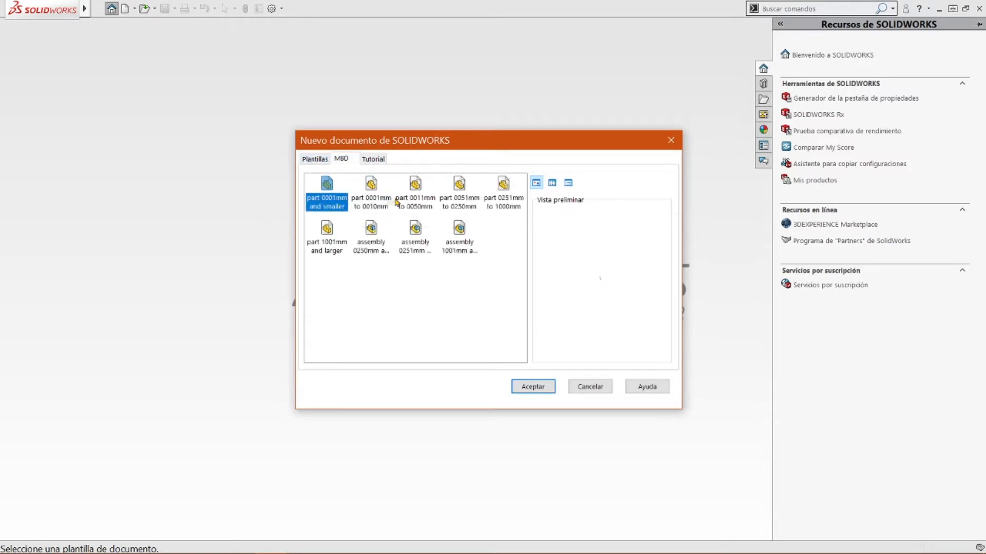
click(378, 207)
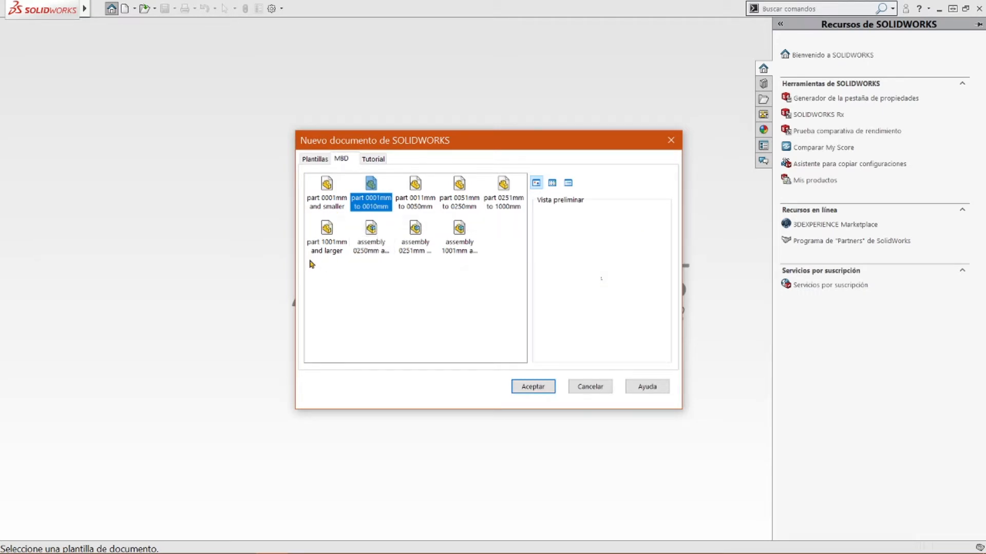
click(373, 160)
click(316, 160)
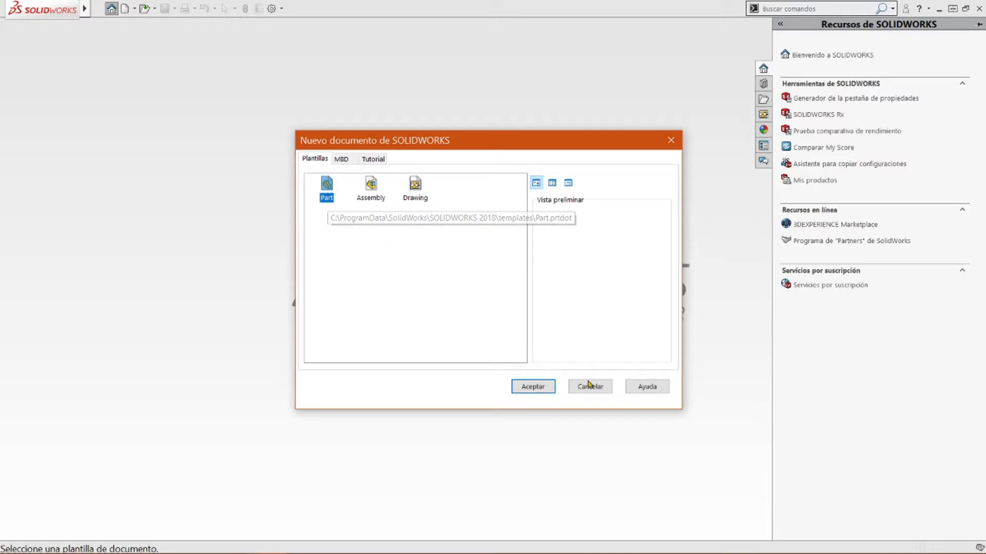
click(531, 390)
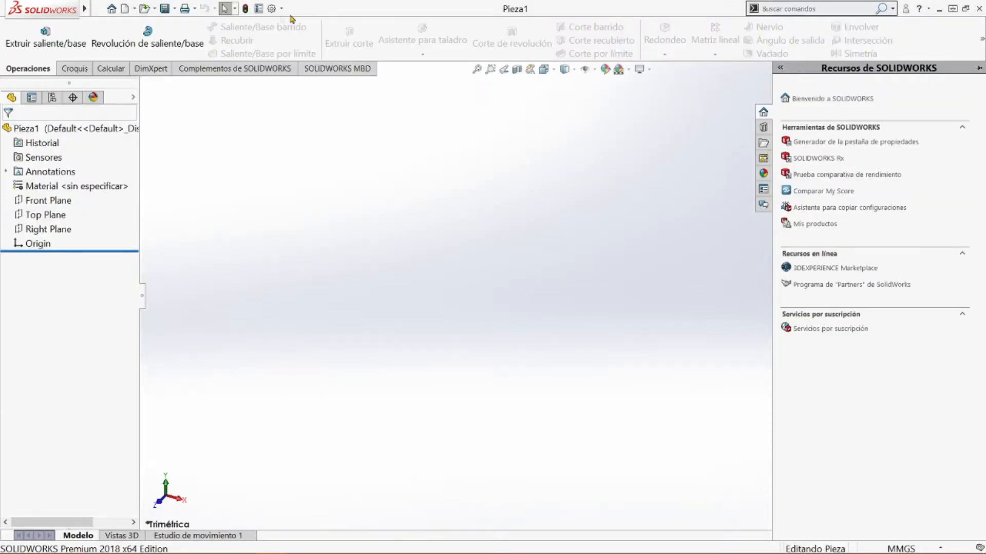
Examine the file-handling commands and the help commands available for the new part
mouse_move(65, 16)
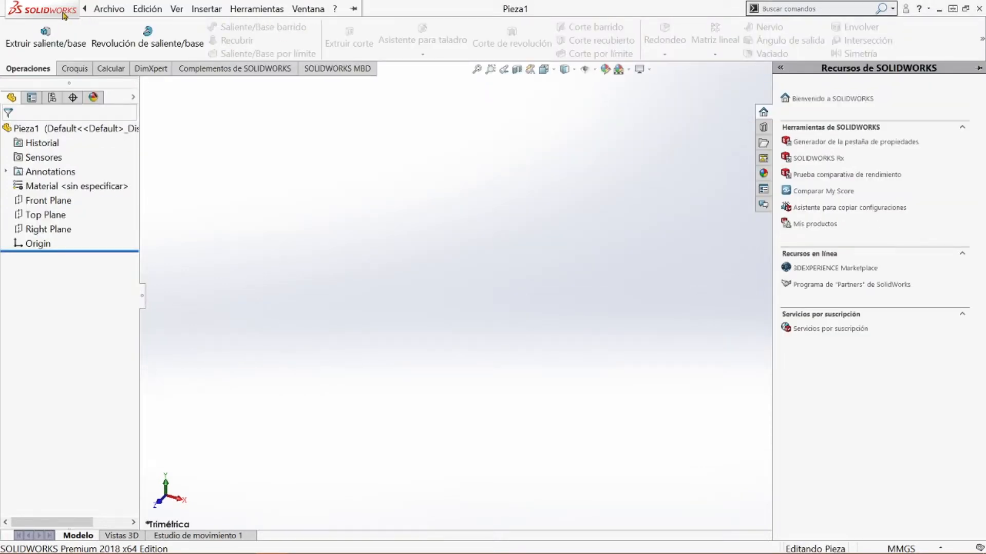
click(101, 10)
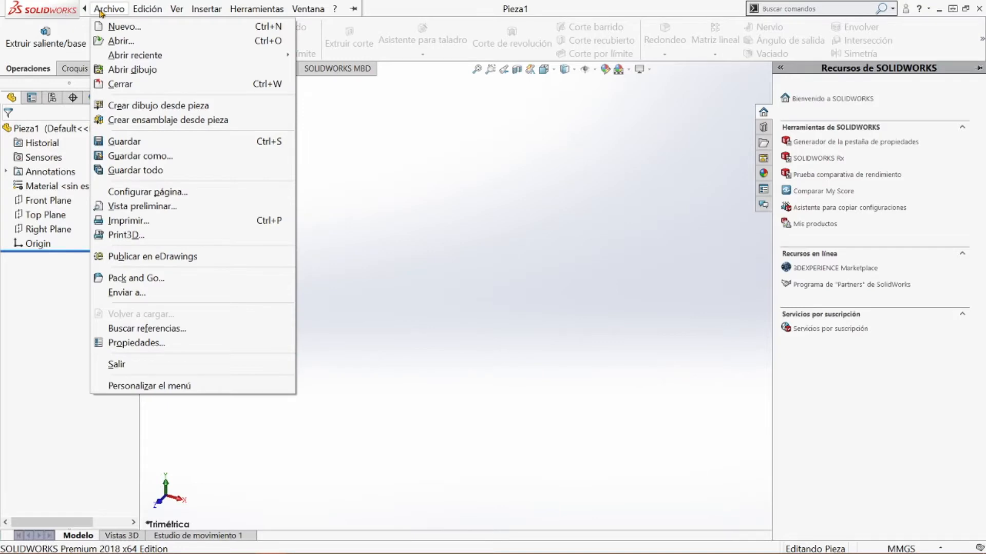
mouse_move(341, 9)
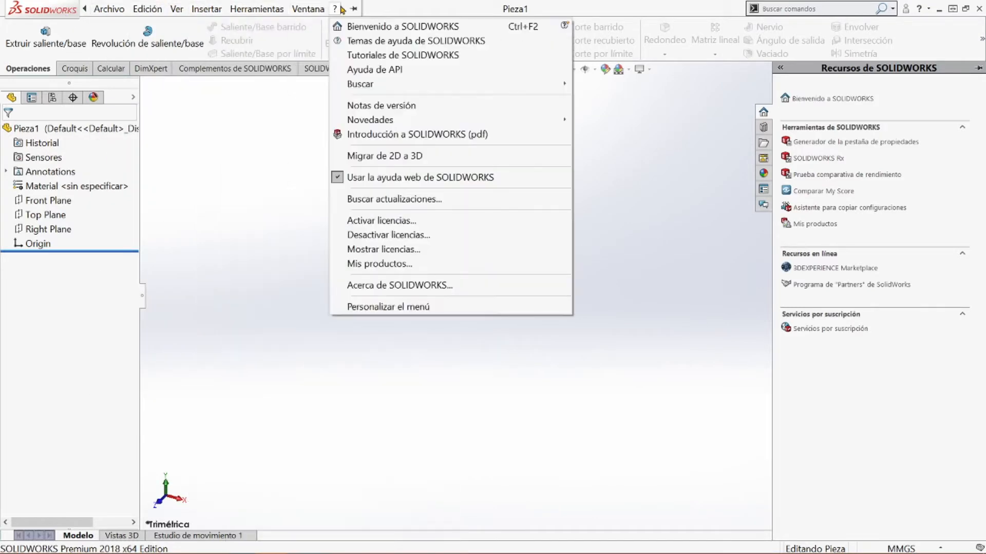
double_click(375, 4)
double_click(377, 6)
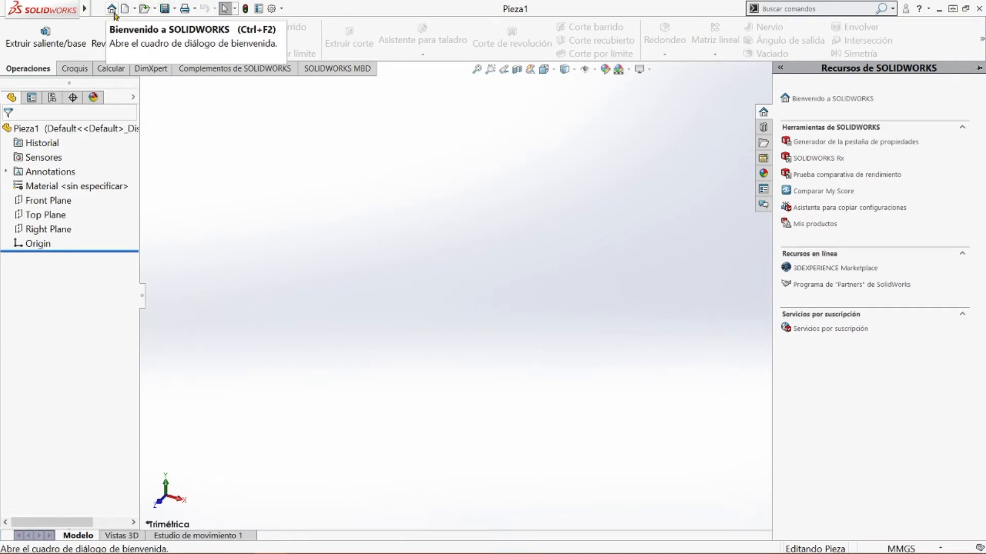
Review the new-document and print commands and collapse the SOLIDWORKS resources pane to enlarge the graphics area
click(137, 9)
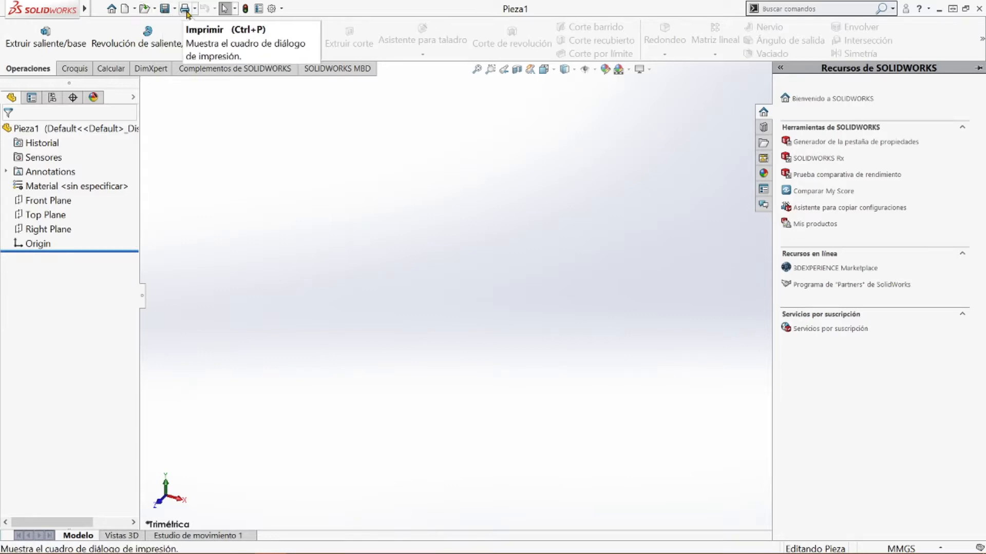
click(334, 8)
click(453, 9)
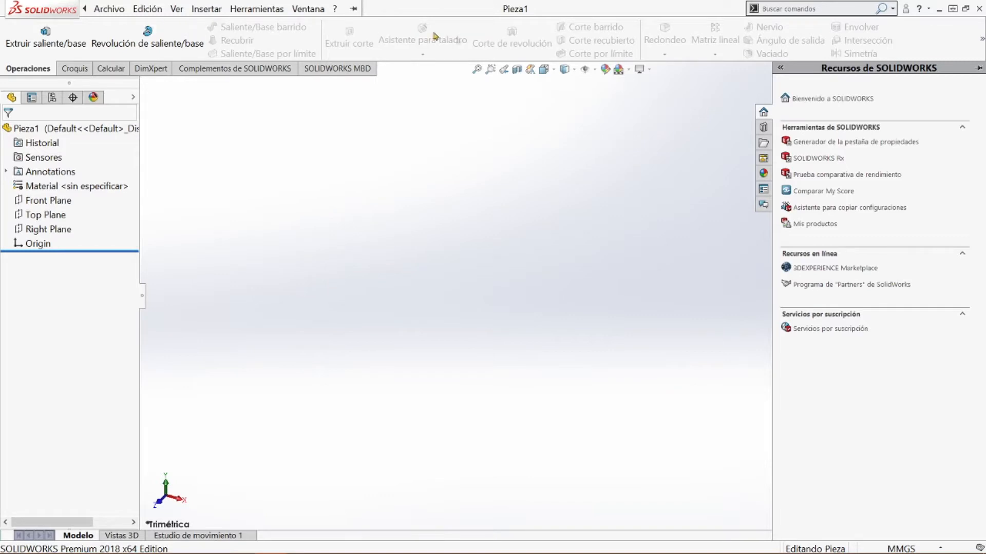
click(406, 183)
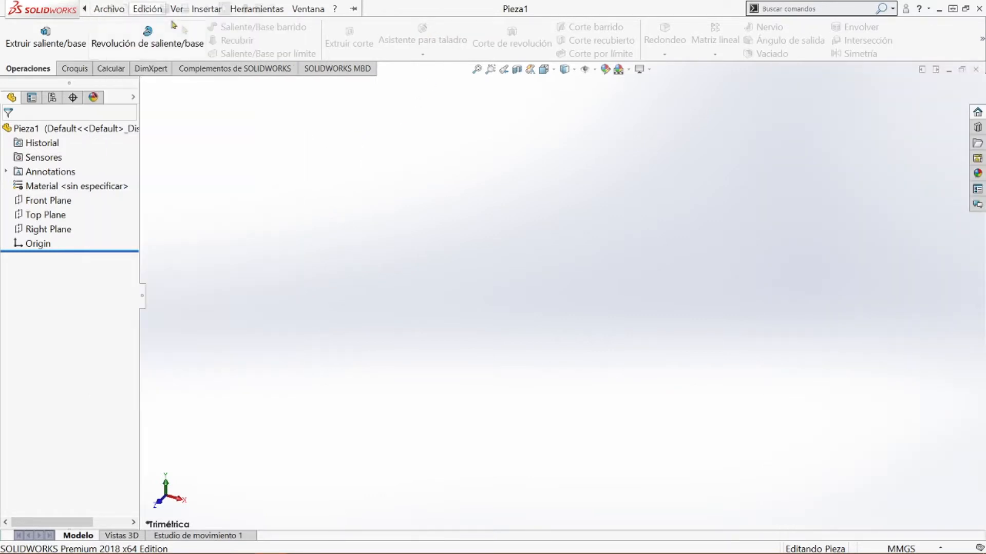
Examine the file, editing, view display and insertion commands, plus the tools for blocks and dimensions
mouse_move(86, 16)
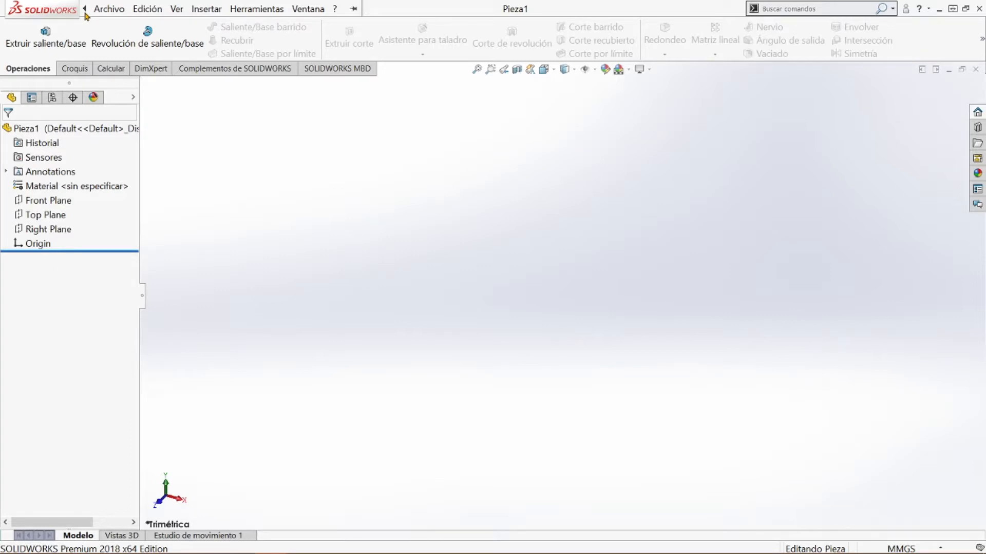
click(107, 9)
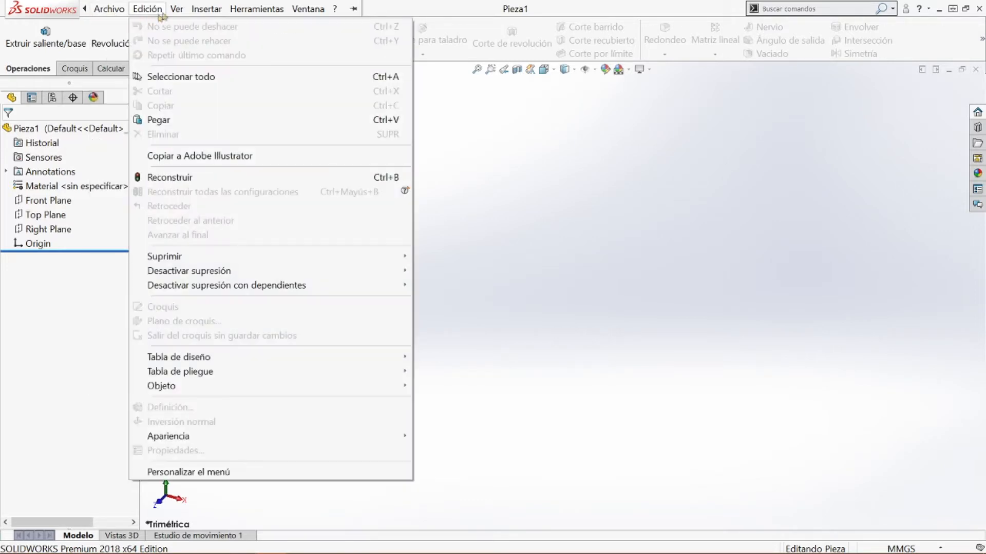
mouse_move(109, 9)
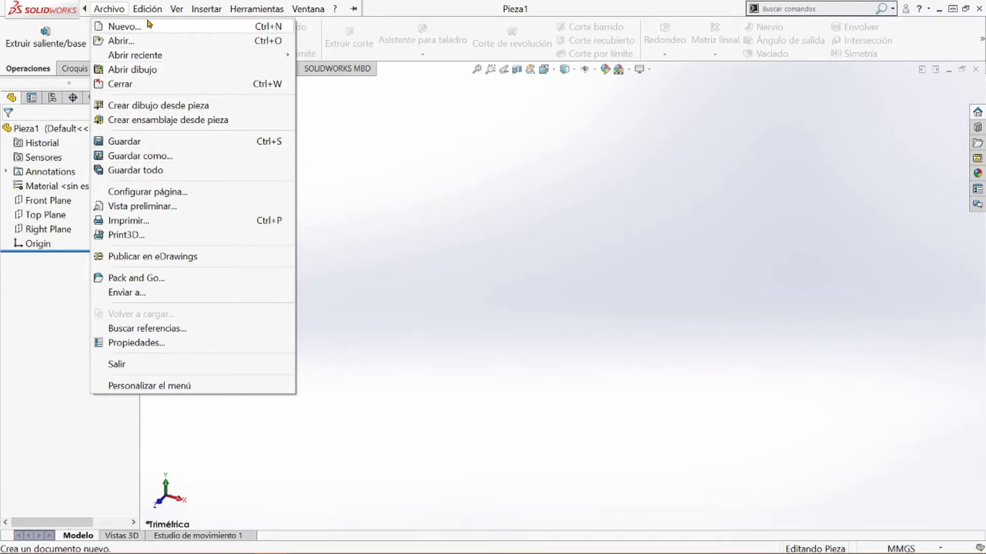
mouse_move(148, 16)
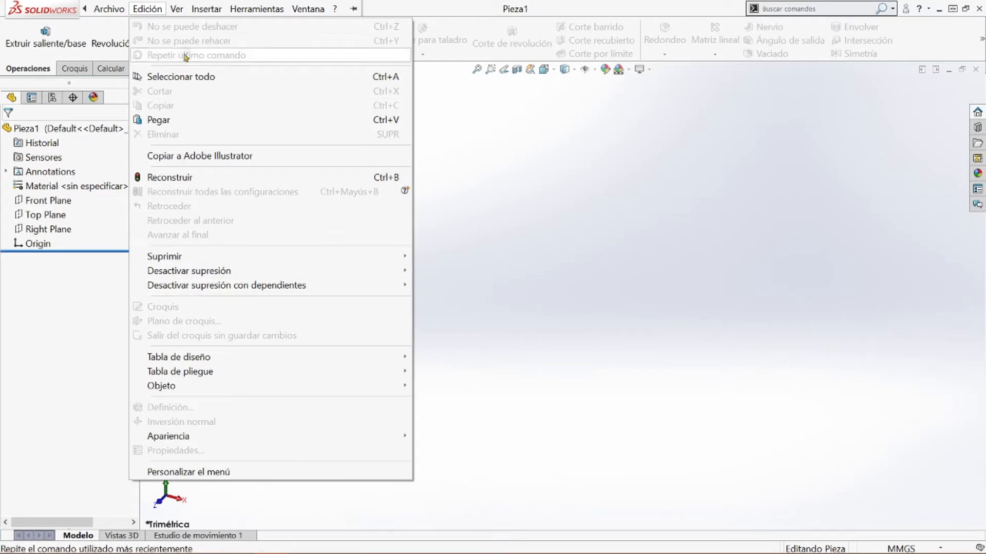
mouse_move(186, 14)
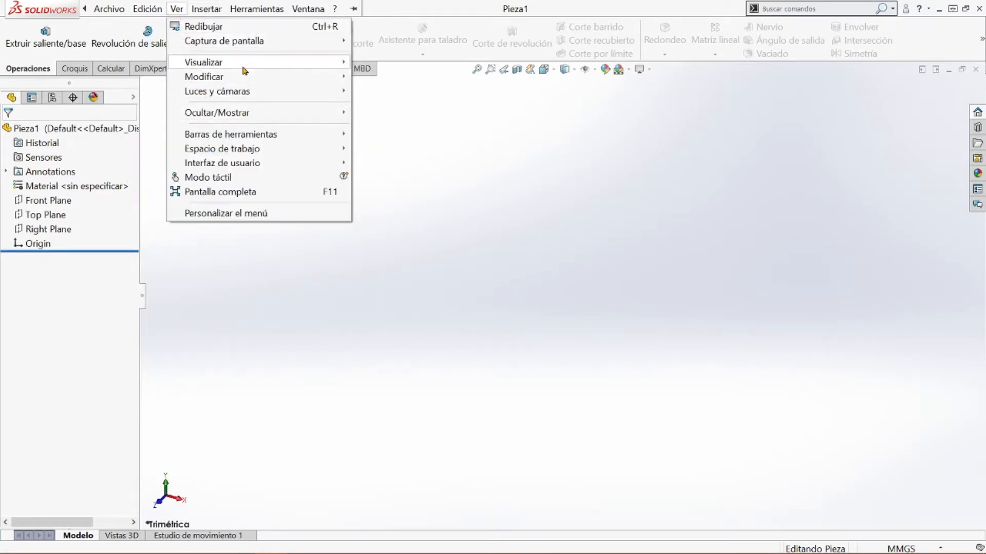
mouse_move(245, 70)
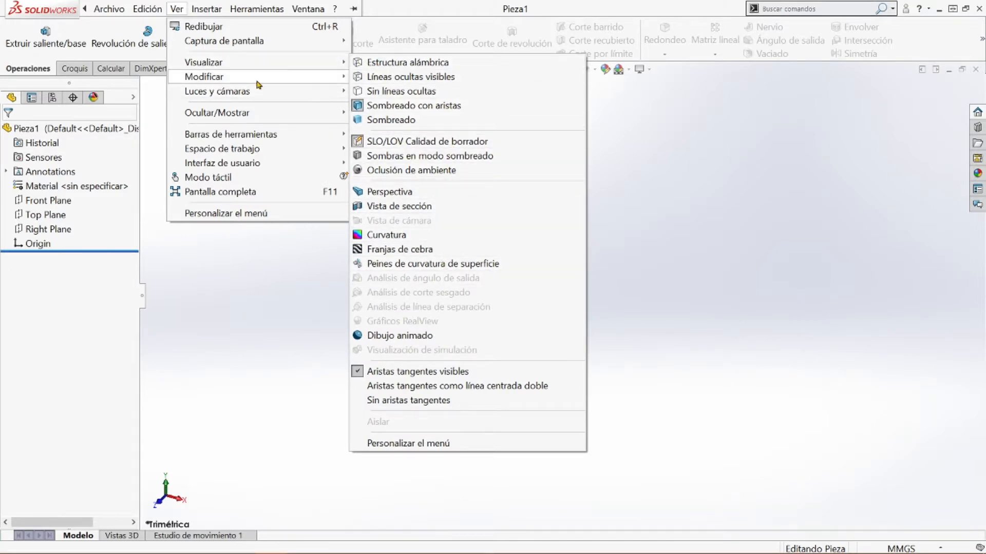
mouse_move(327, 88)
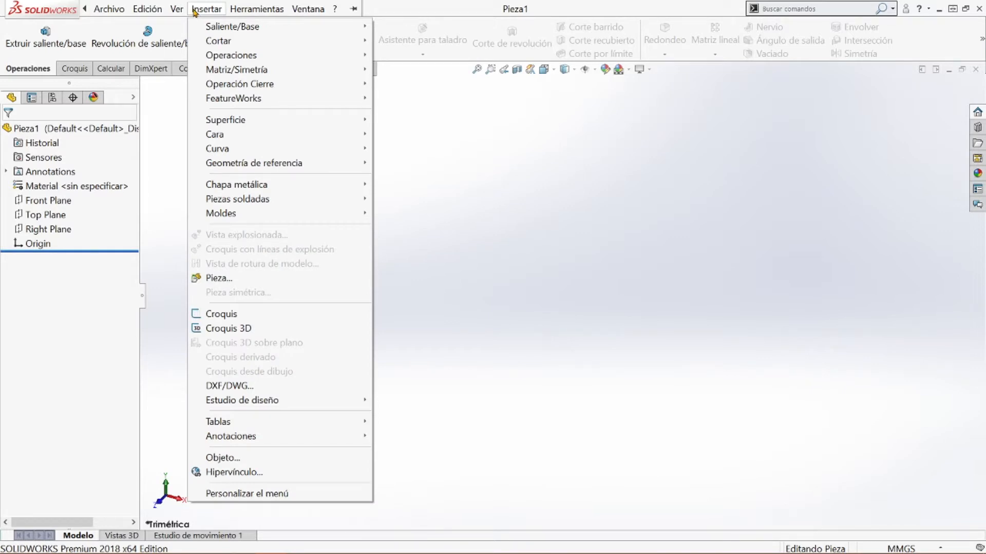
mouse_move(250, 15)
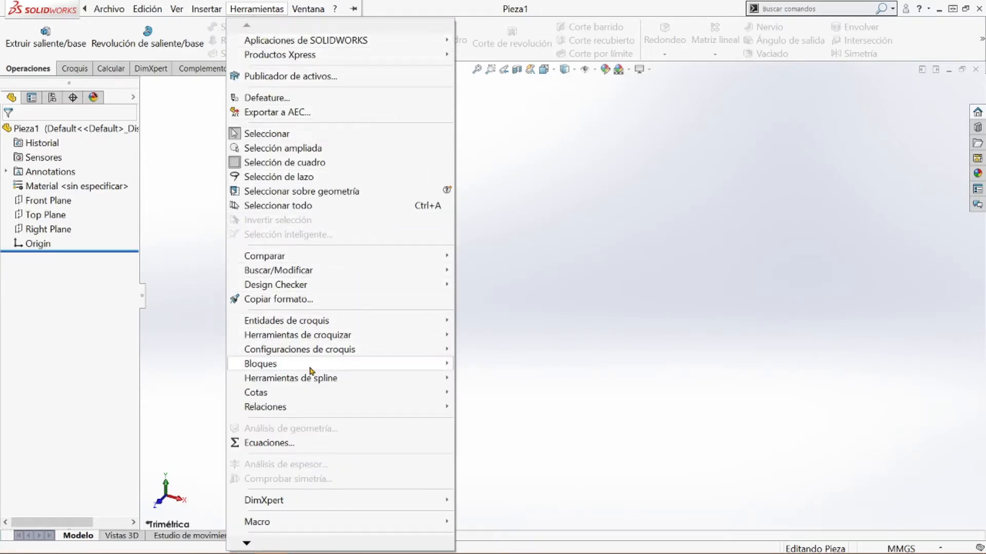
mouse_move(311, 370)
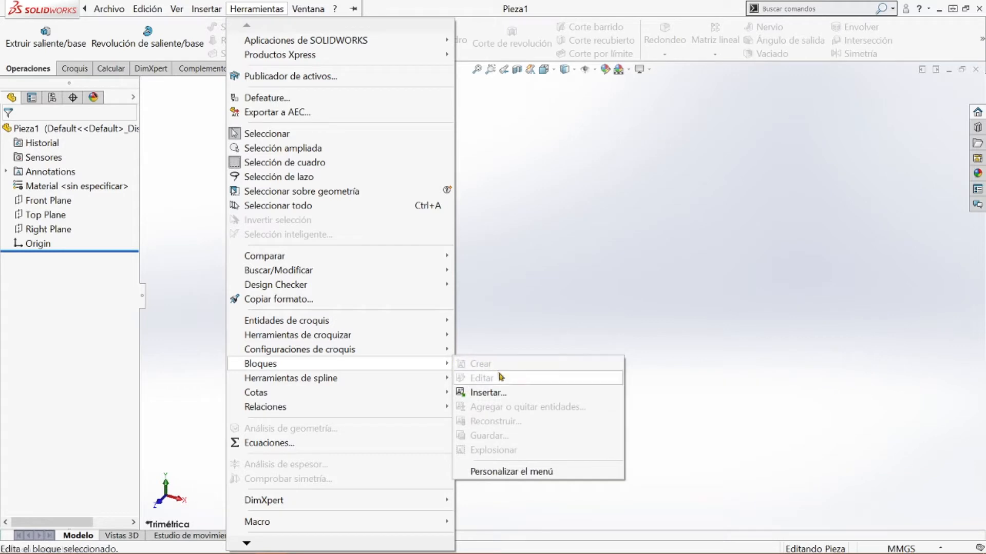
mouse_move(433, 394)
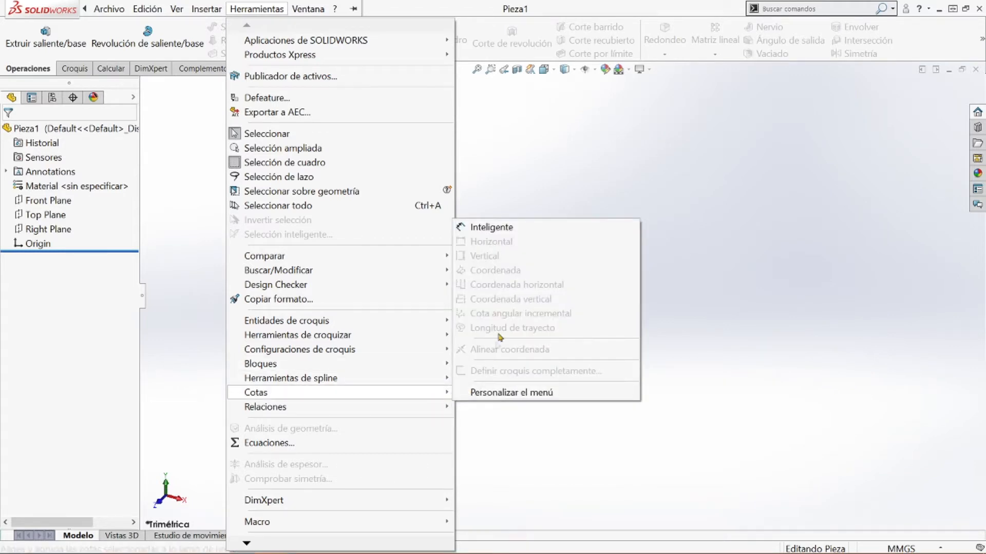
mouse_move(325, 17)
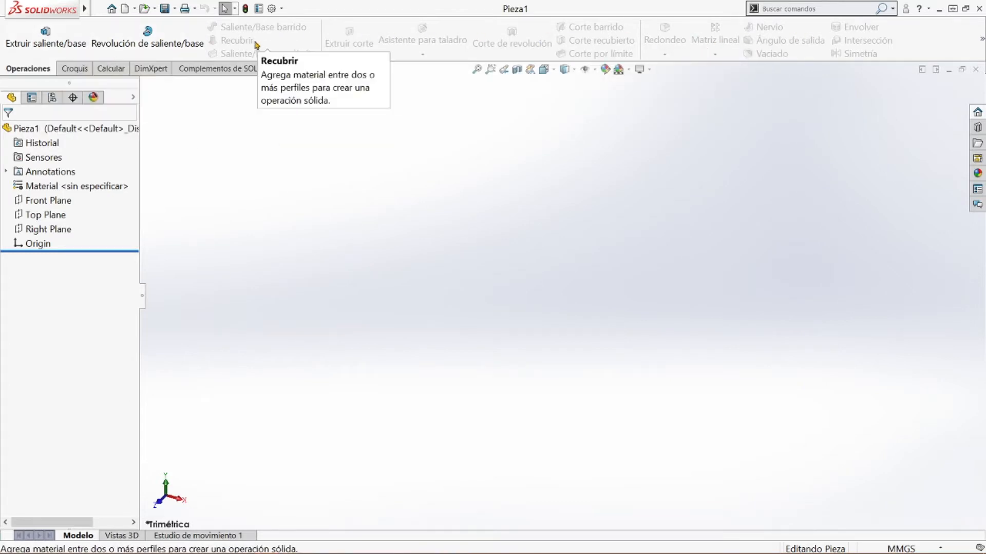
Look over the sketching and evaluation commands, the entity properties and the part's configurations
click(74, 69)
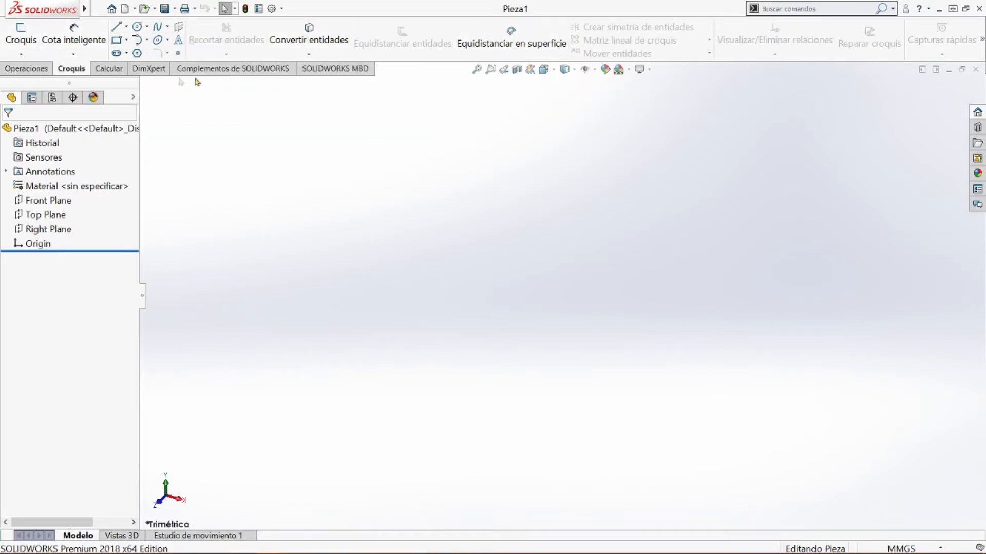
click(109, 70)
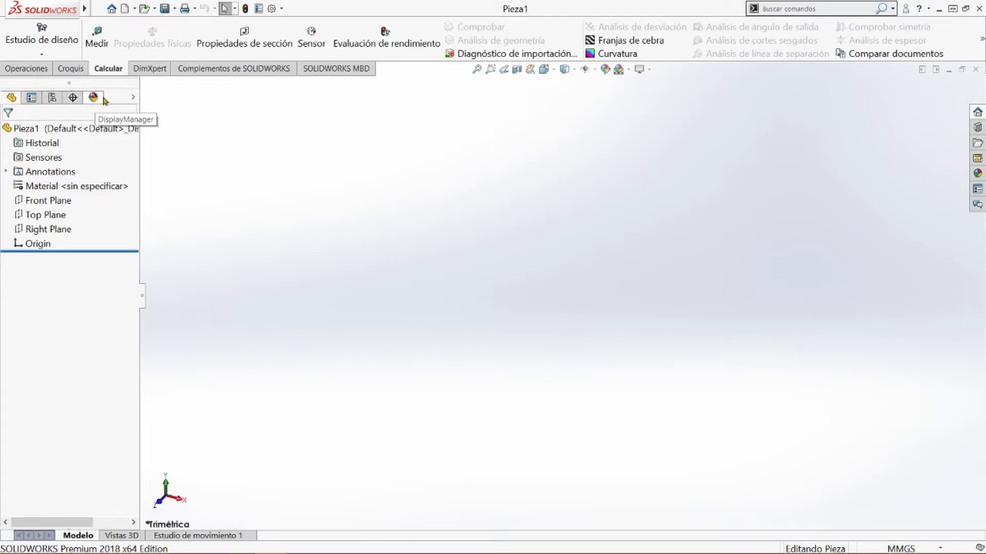
click(32, 99)
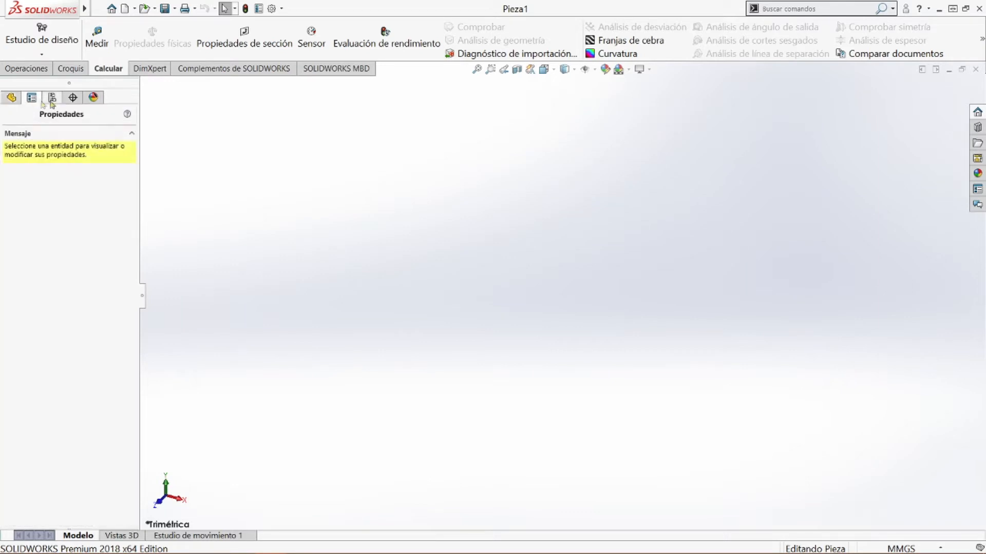
click(52, 98)
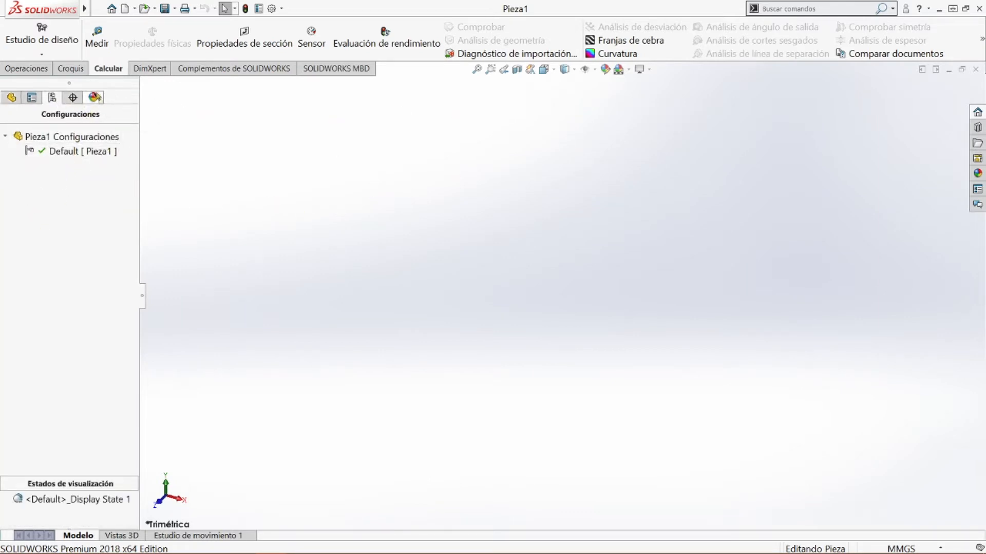
Look over the DimXpert and display managers, and return to the part's feature tree
click(73, 100)
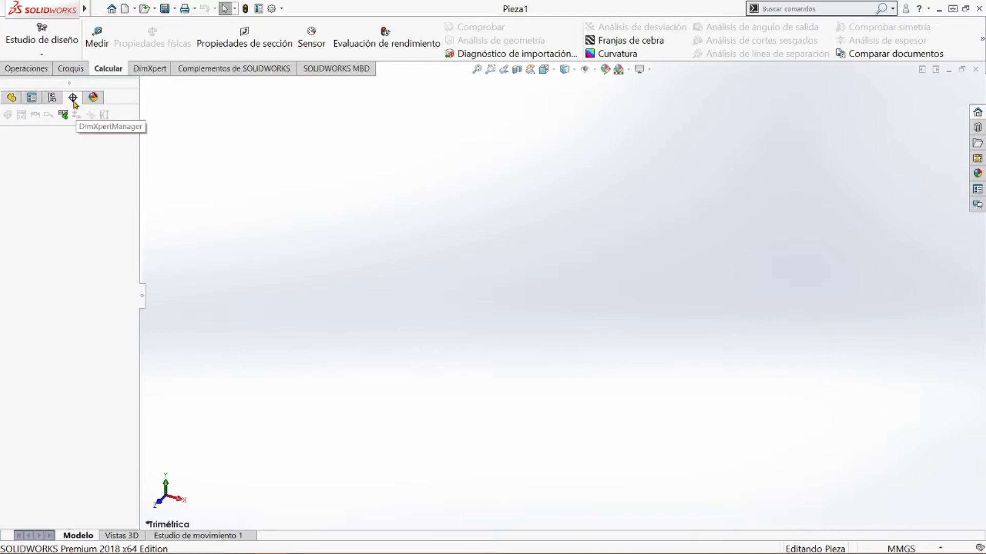
click(13, 98)
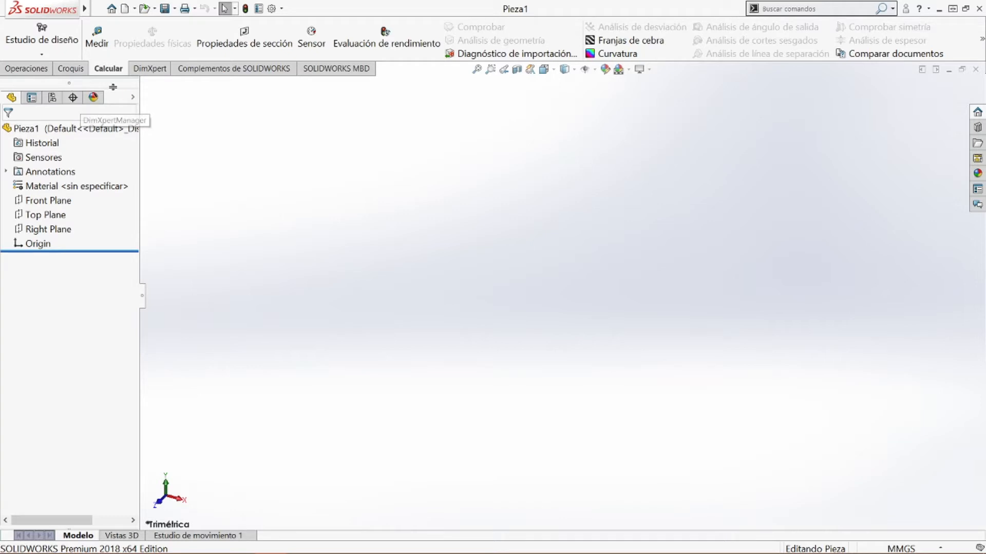
click(93, 97)
click(20, 99)
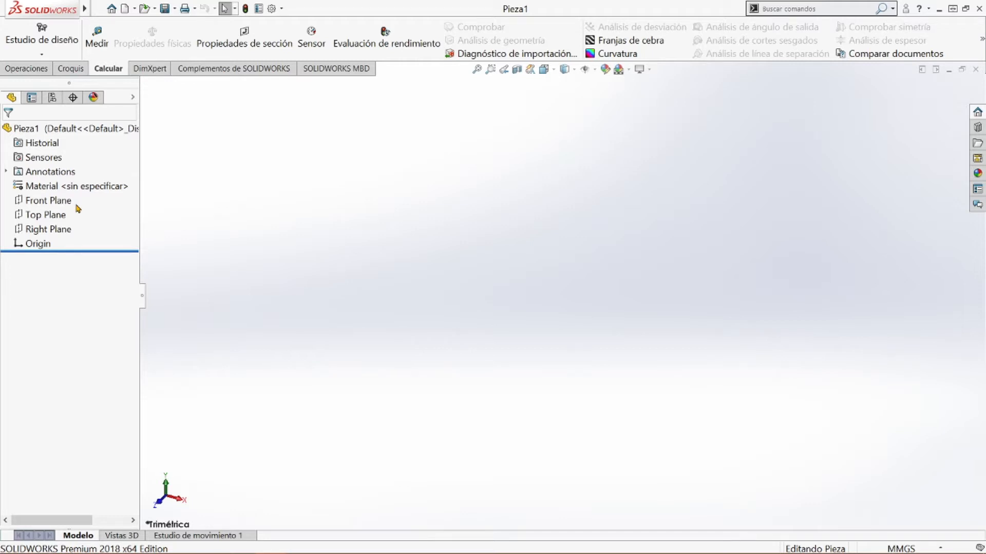
click(71, 68)
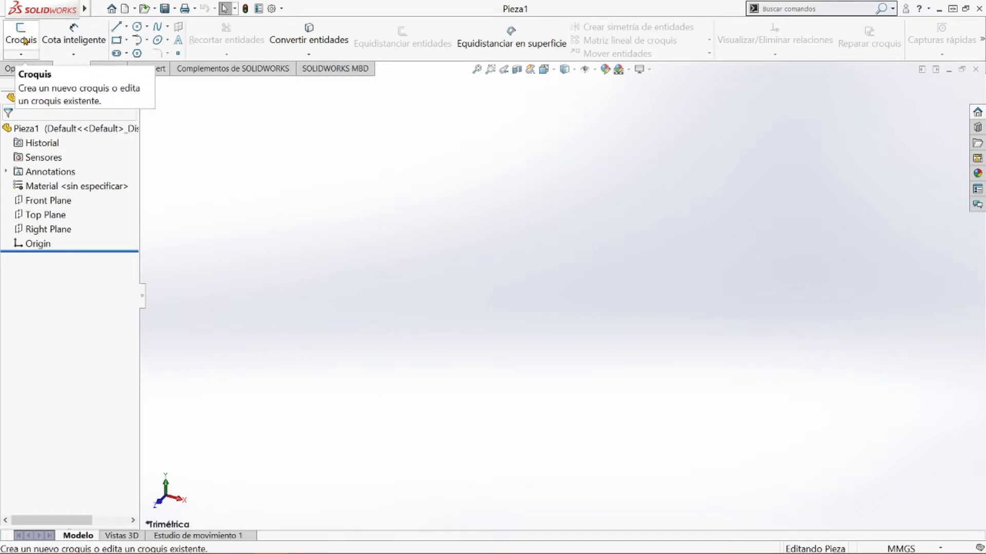
click(31, 55)
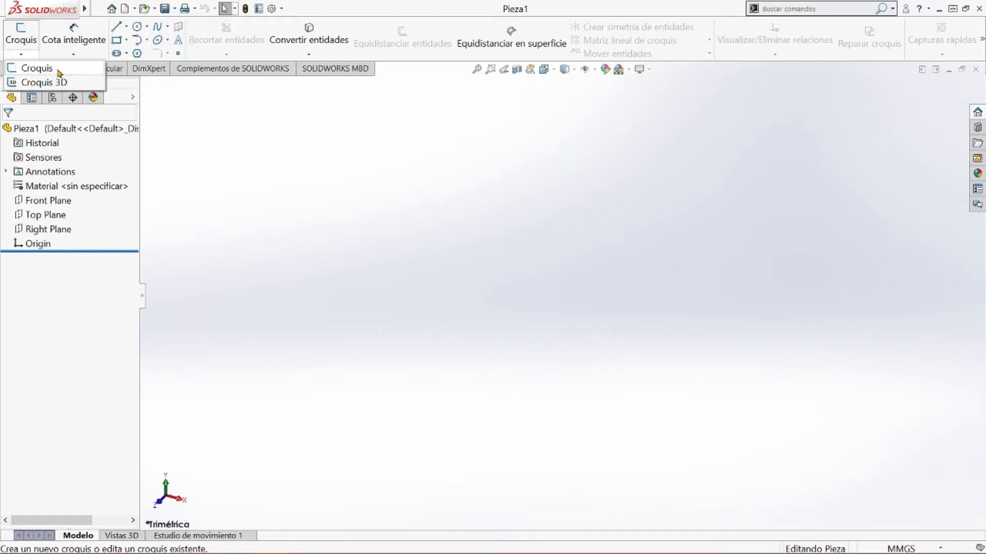
click(37, 67)
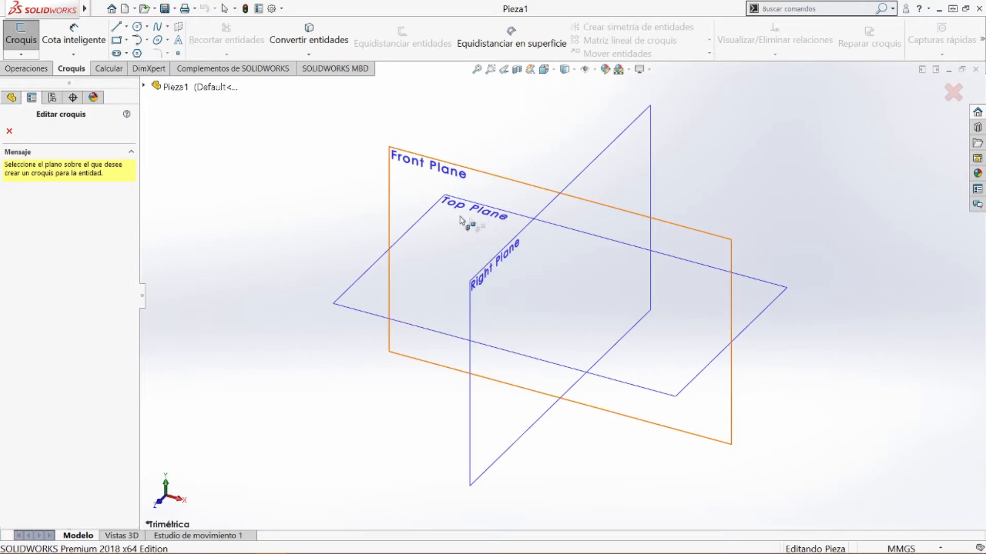
click(363, 295)
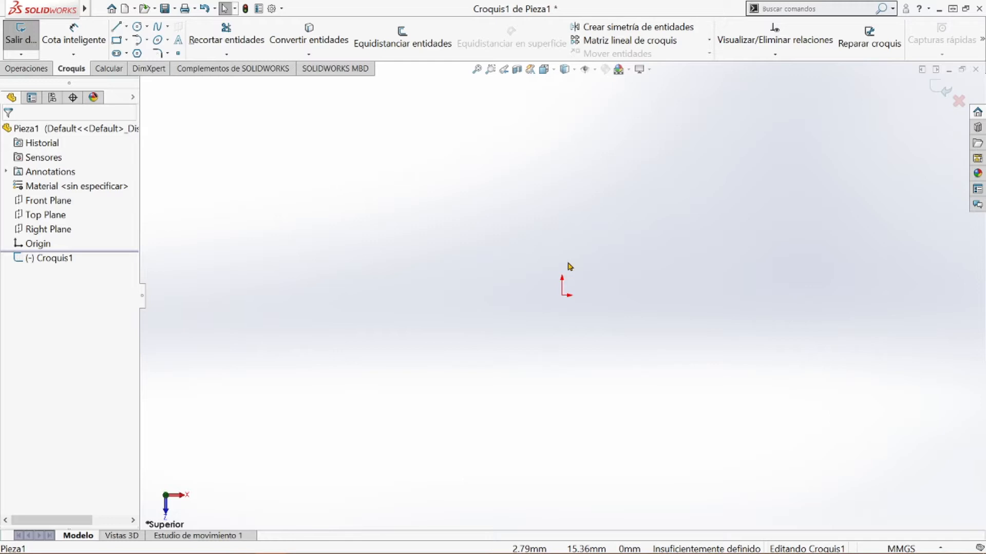
click(127, 40)
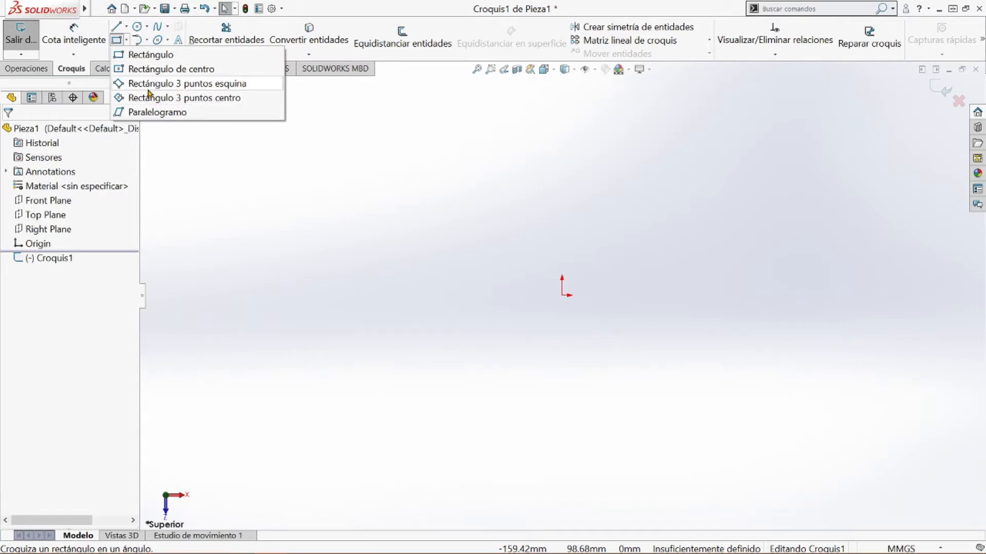
click(472, 300)
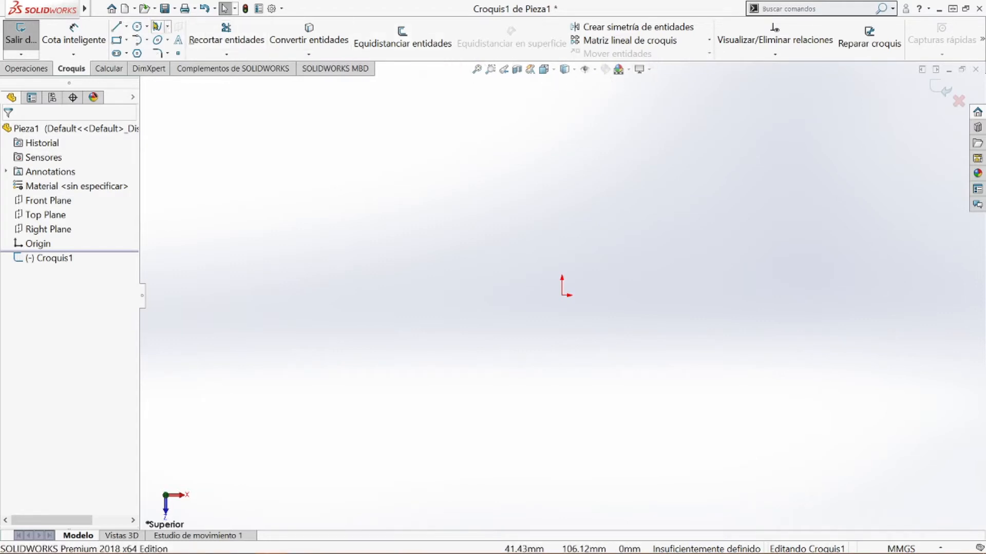
mouse_move(85, 9)
click(192, 9)
mouse_move(176, 9)
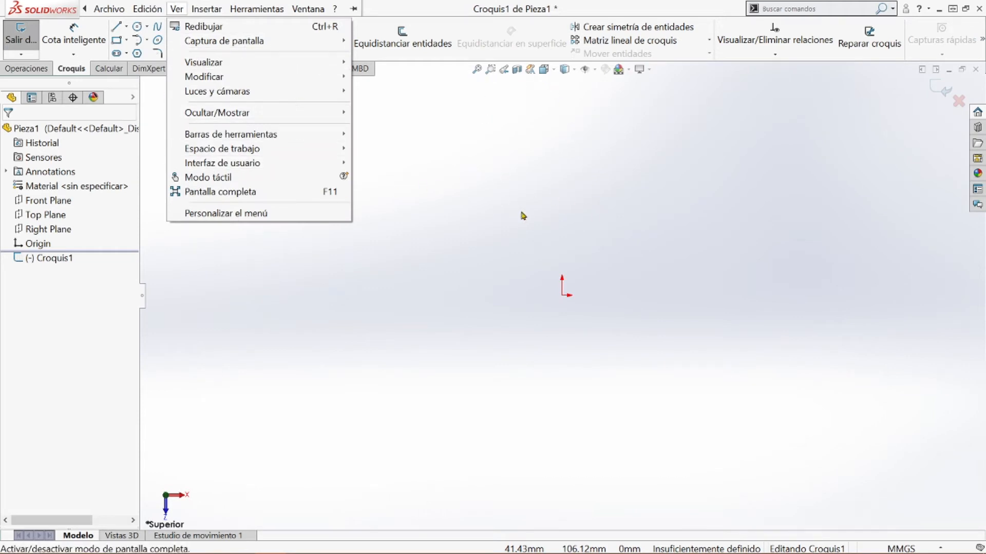
click(698, 299)
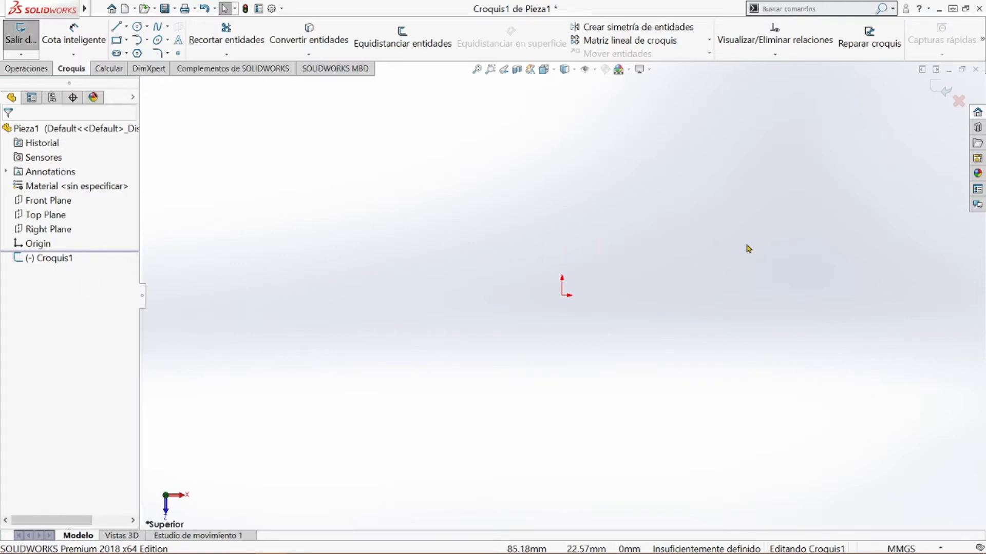
click(959, 102)
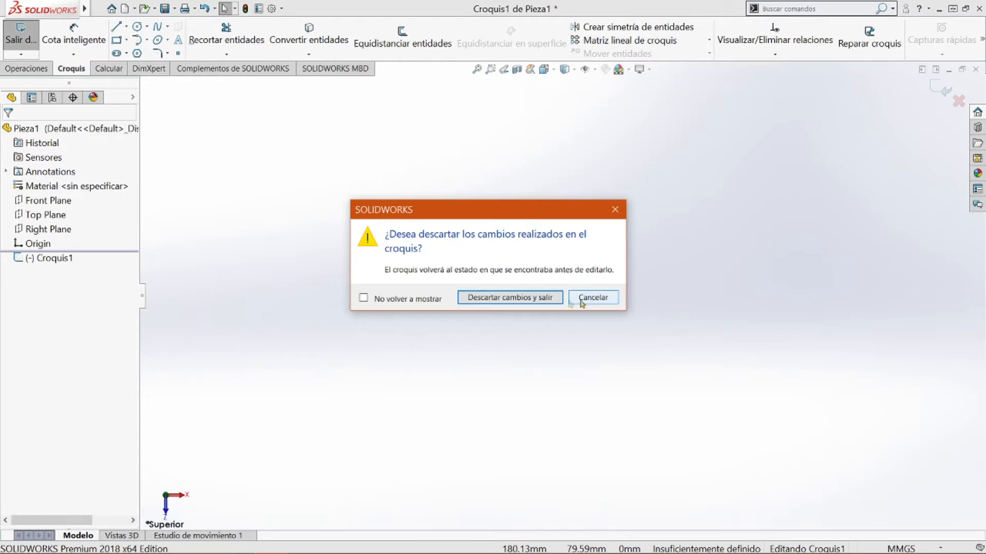
click(523, 299)
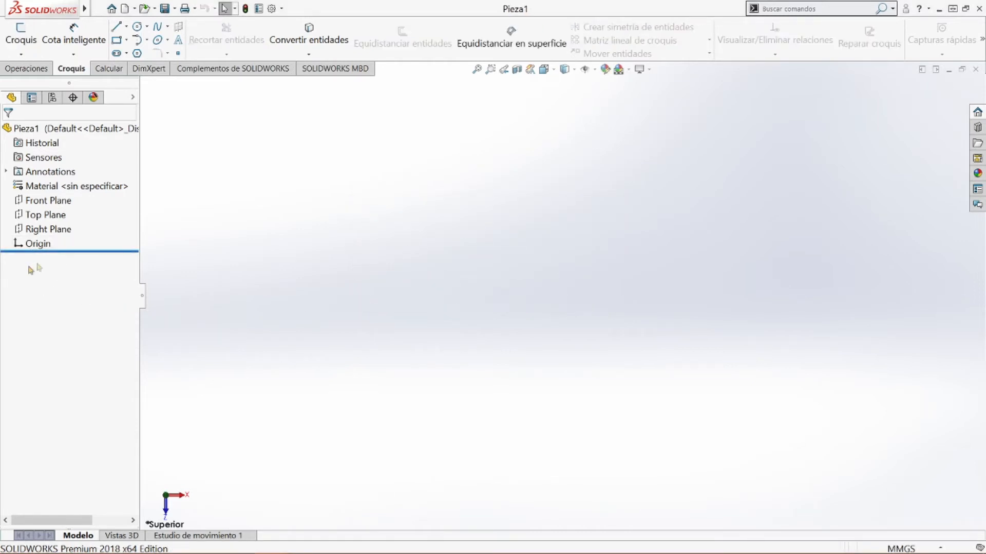
Sketch a corner rectangle about 77 mm wide and 67 mm high on the Top Plane, starting at the origin
click(21, 41)
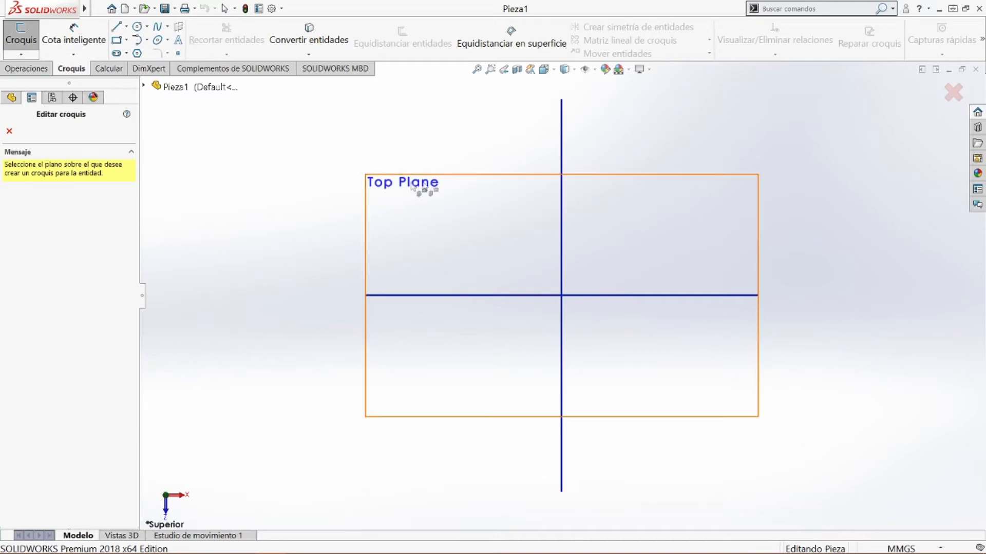
click(431, 207)
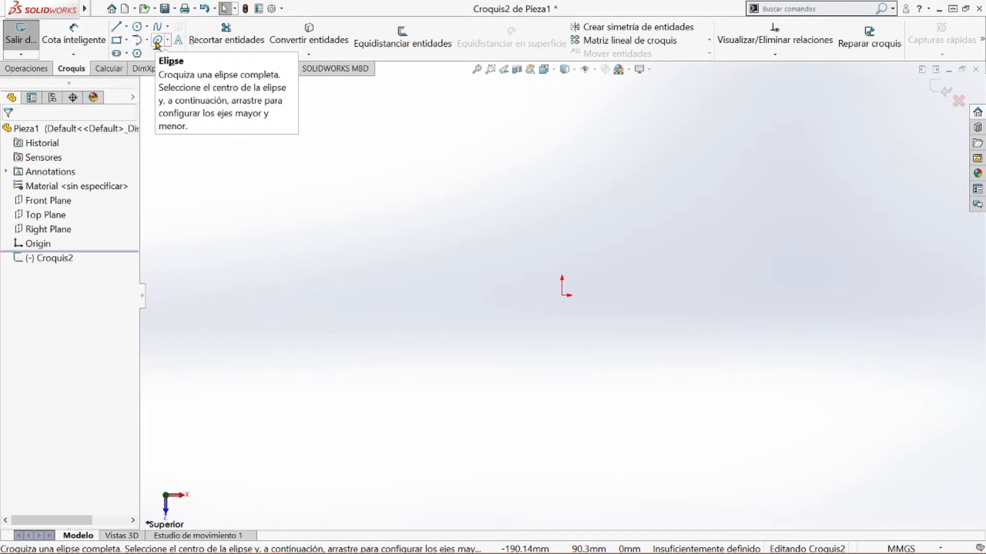
click(117, 39)
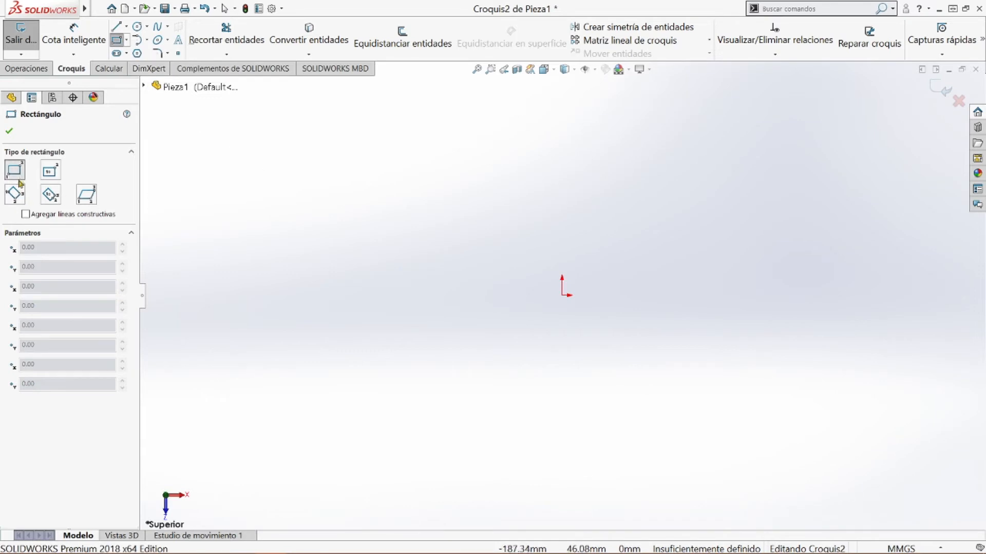
click(561, 295)
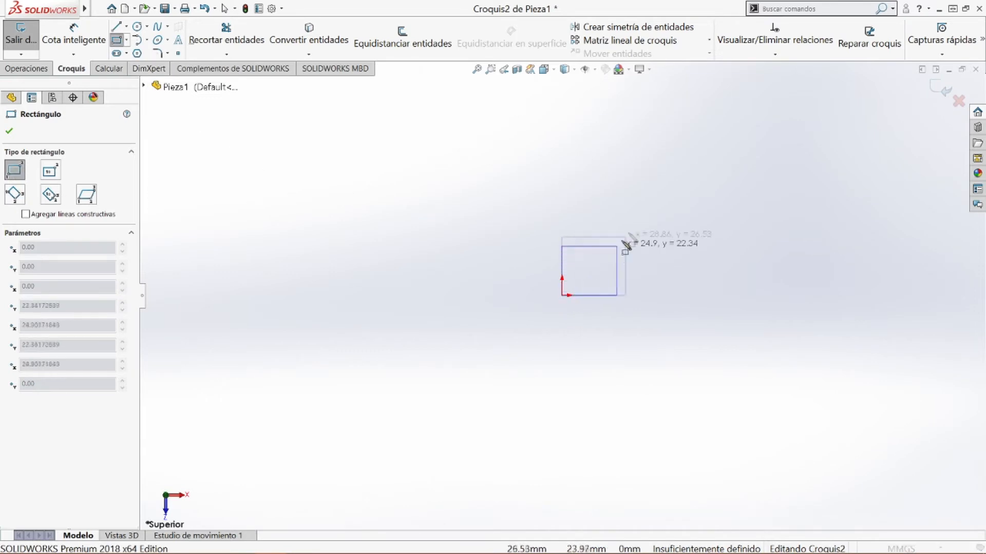
click(732, 147)
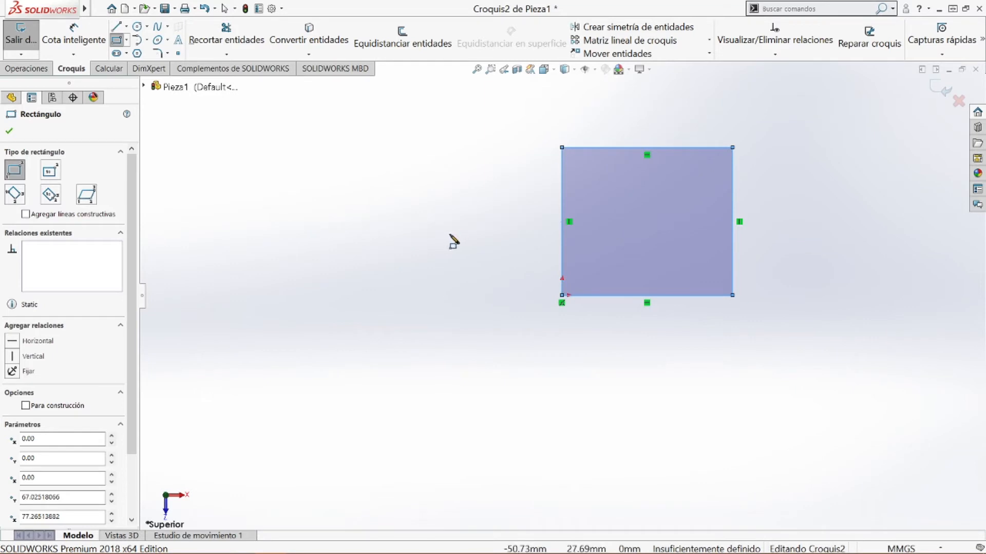
key(Escape)
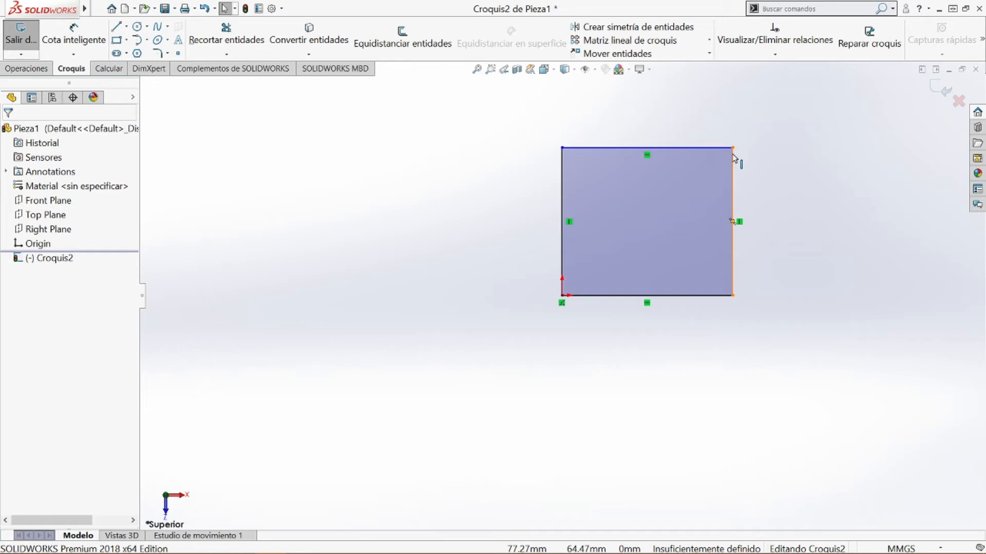
click(626, 238)
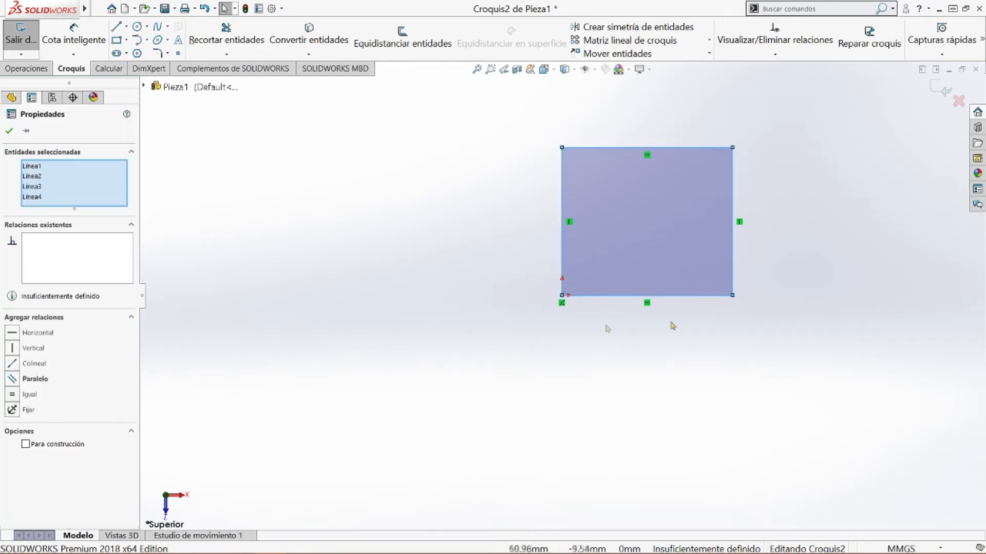
click(421, 300)
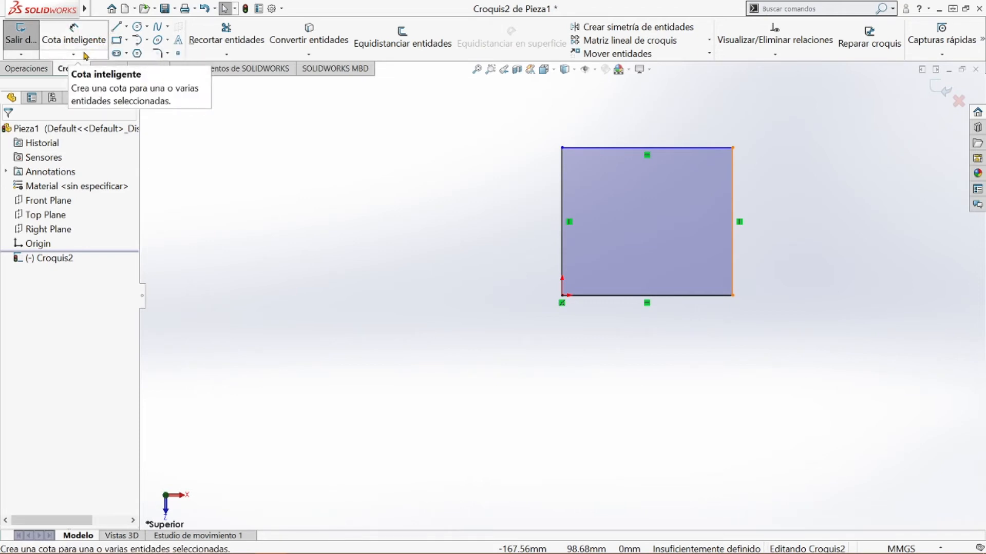
Dimension the rectangle's left edge with Smart Dimension and set it to 65 mm
click(74, 55)
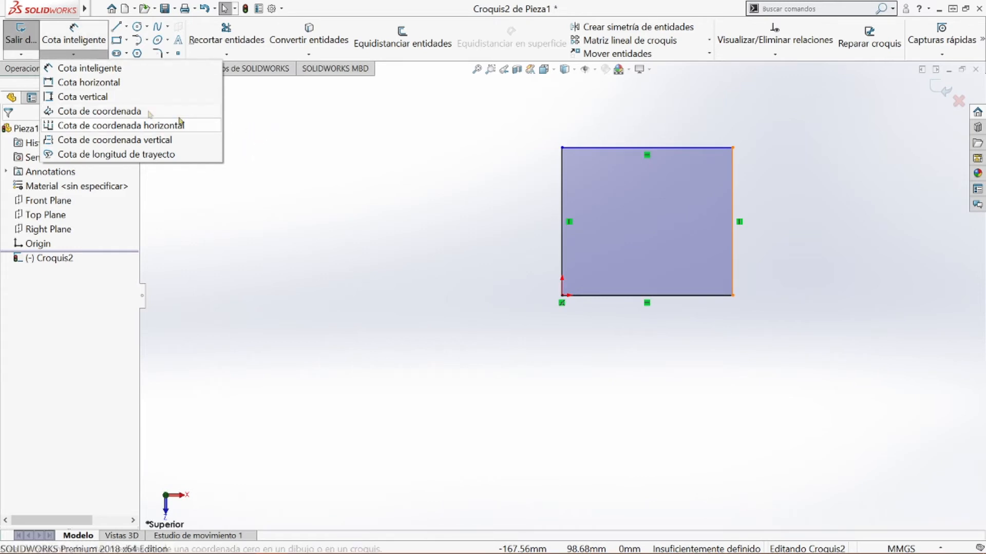
click(92, 39)
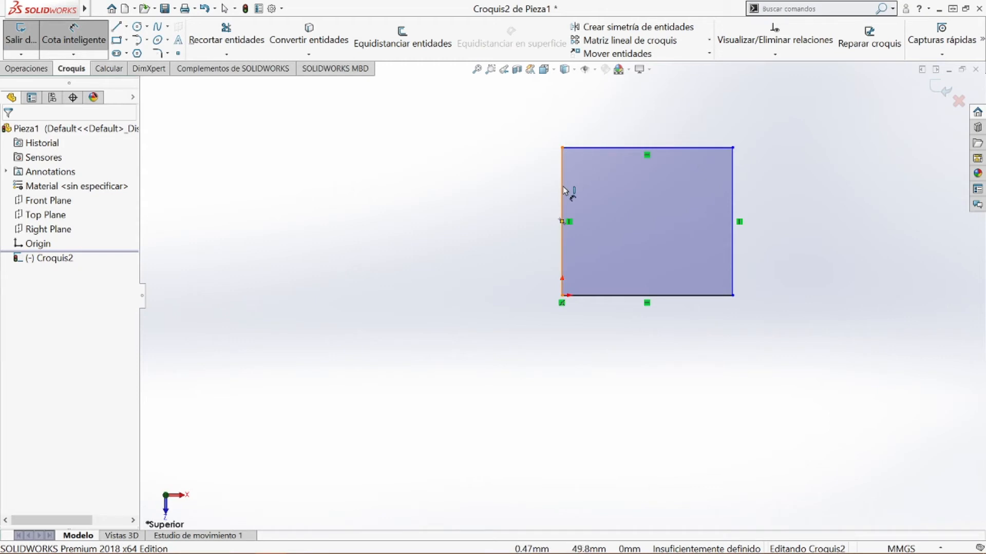
click(562, 202)
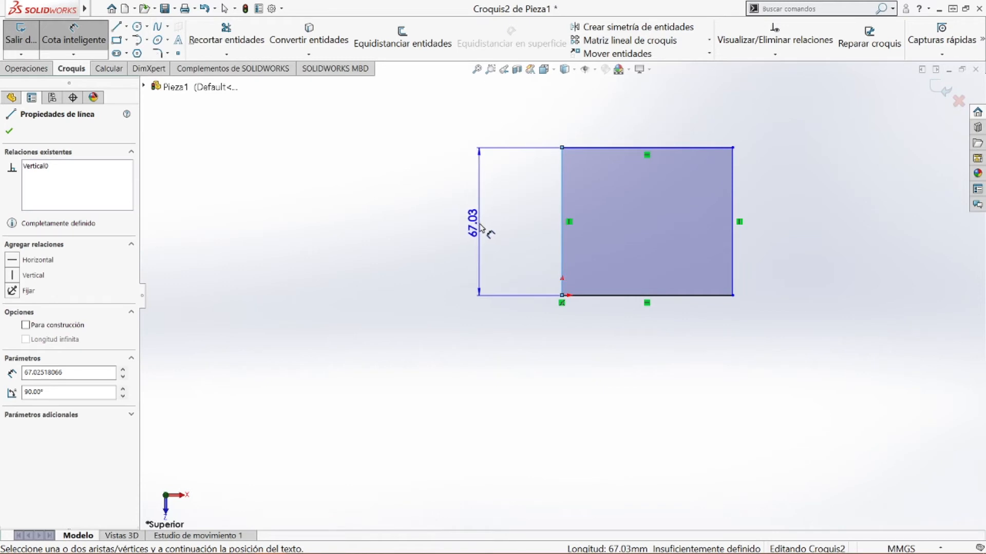
click(483, 226)
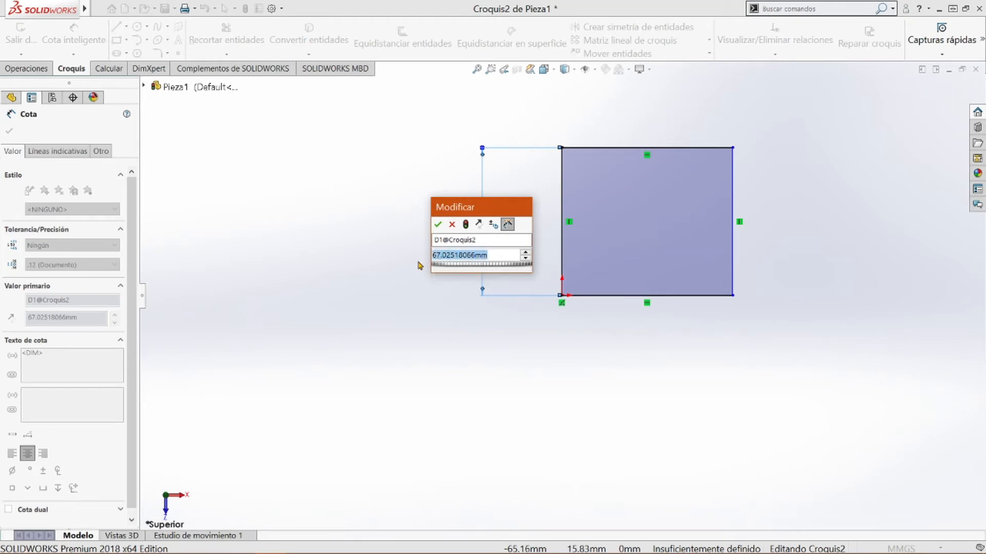
text(65)
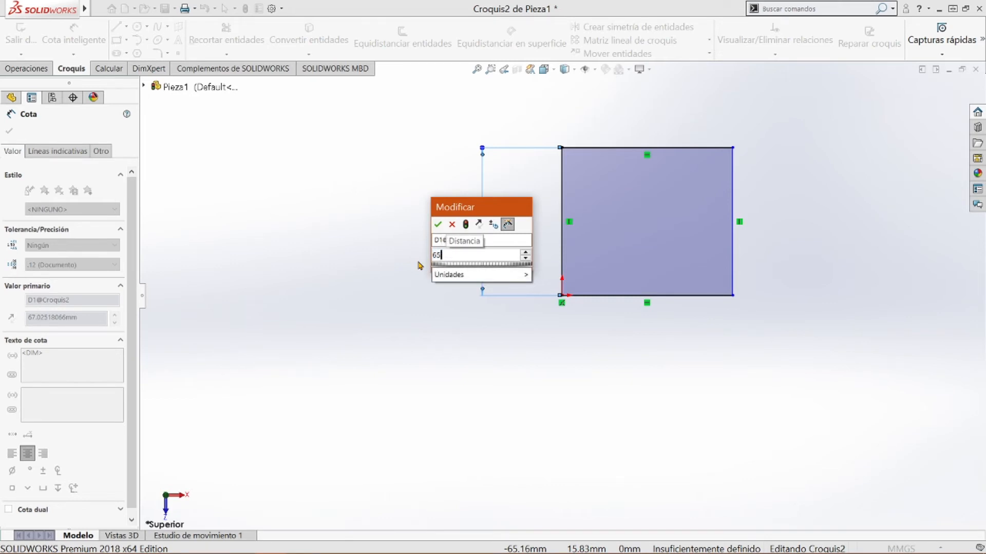
key(Return)
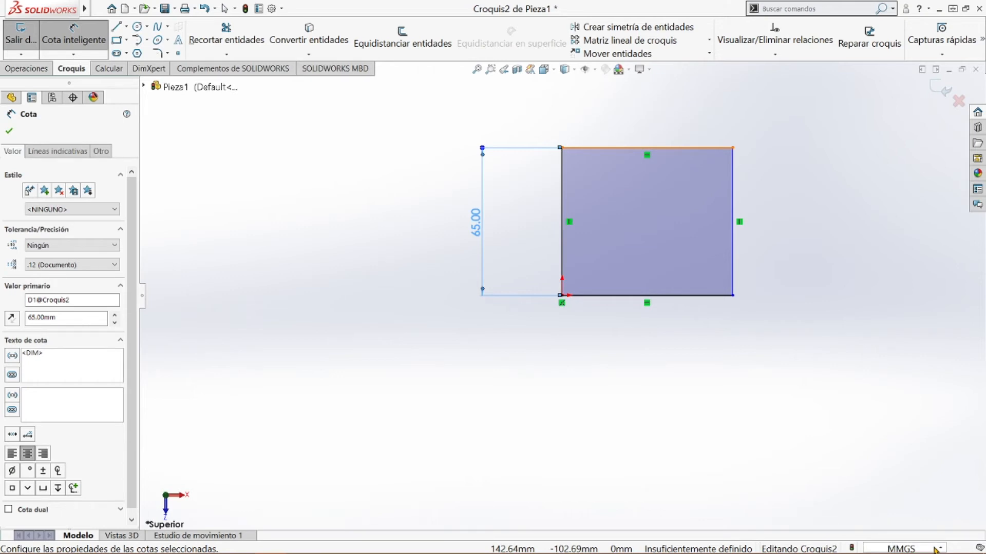
Check the available document unit systems and dimension the rectangle's top edge at 65 mm
click(934, 549)
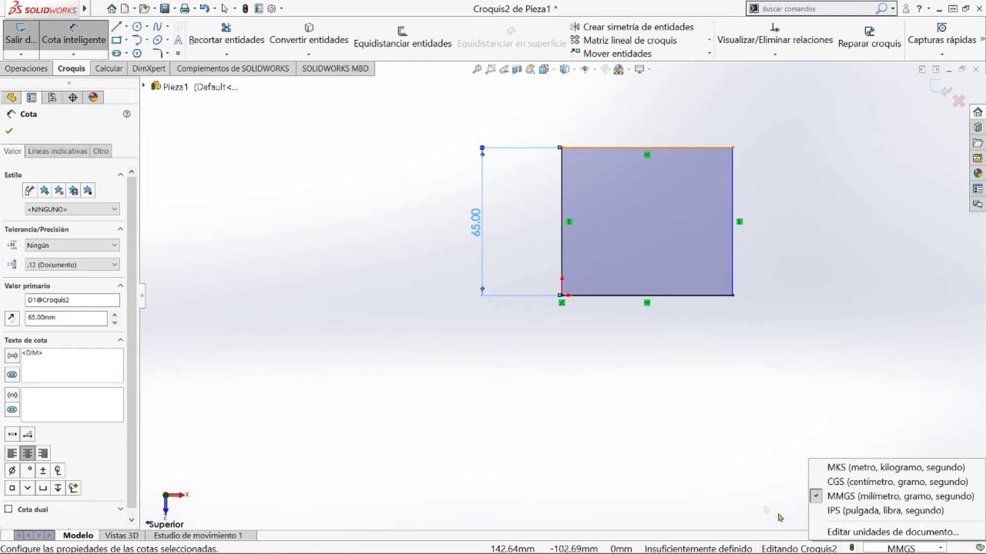
click(738, 491)
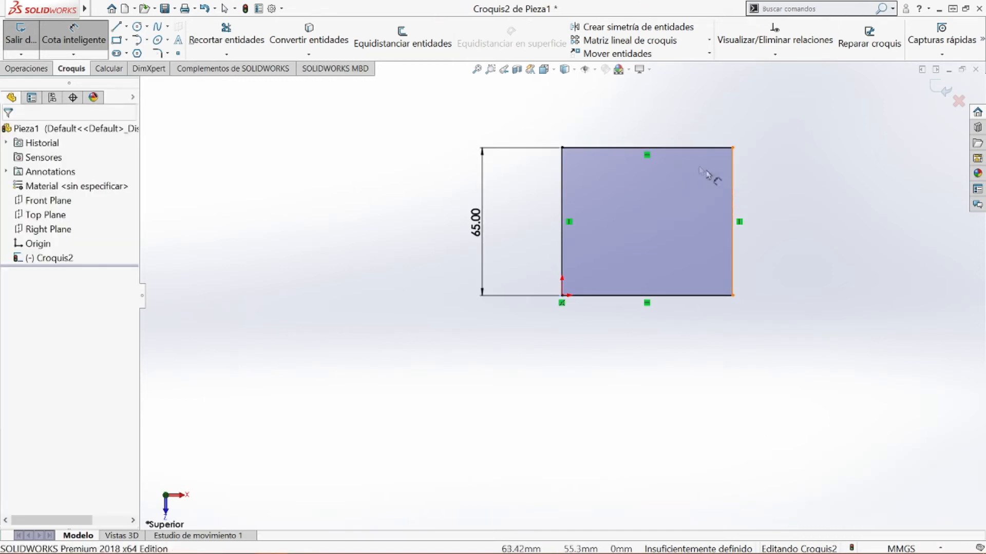
click(648, 148)
click(648, 125)
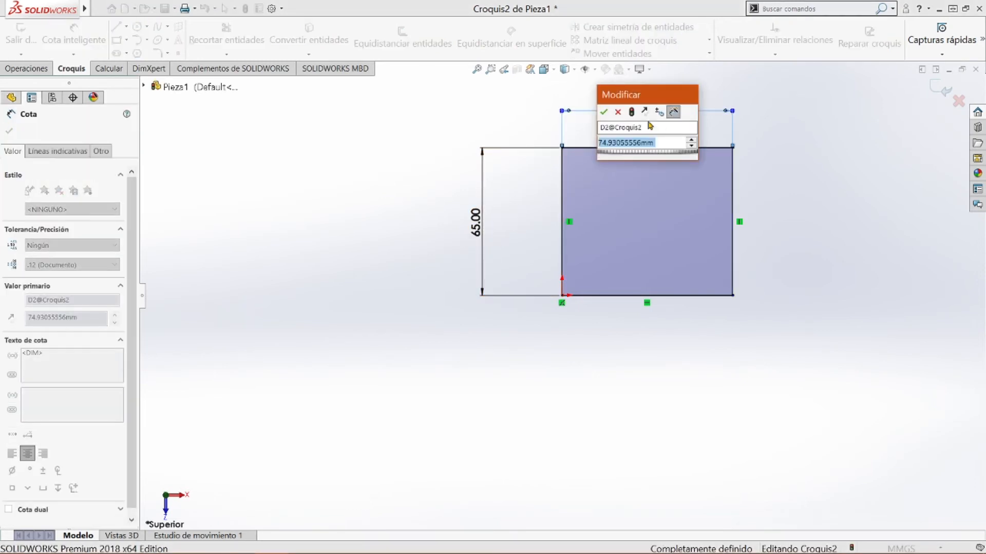
text(65)
key(Return)
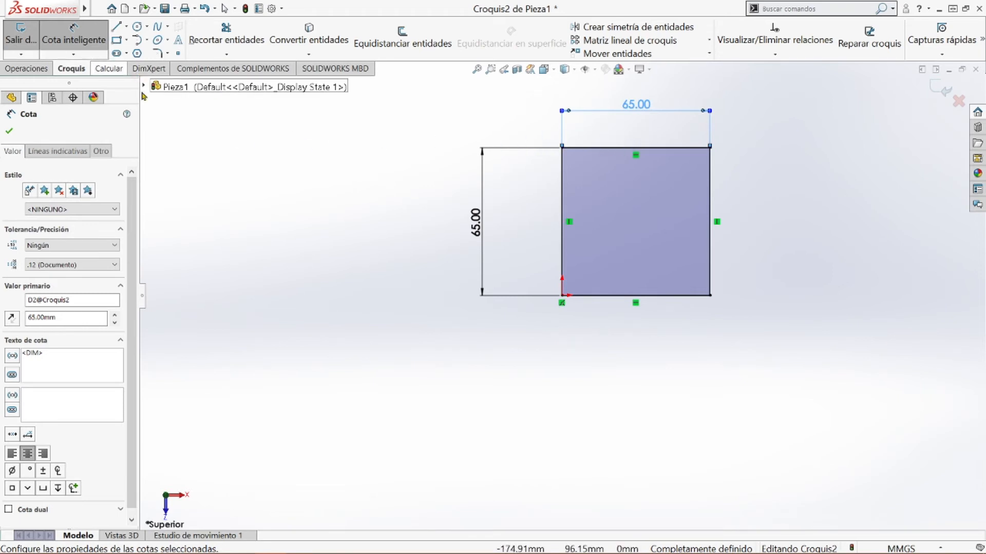
click(9, 131)
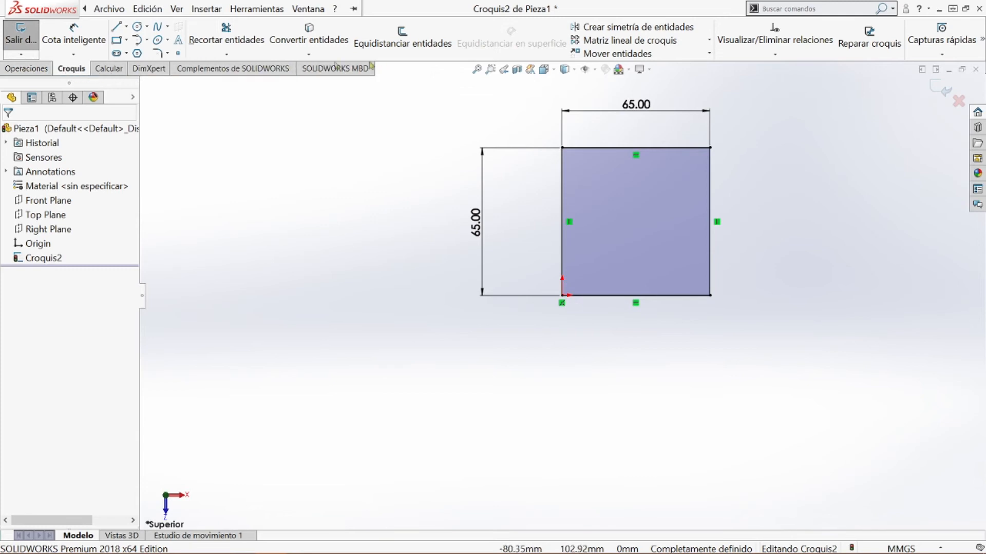
Delete the right edge of the 65 mm square and undo the deletion
click(24, 69)
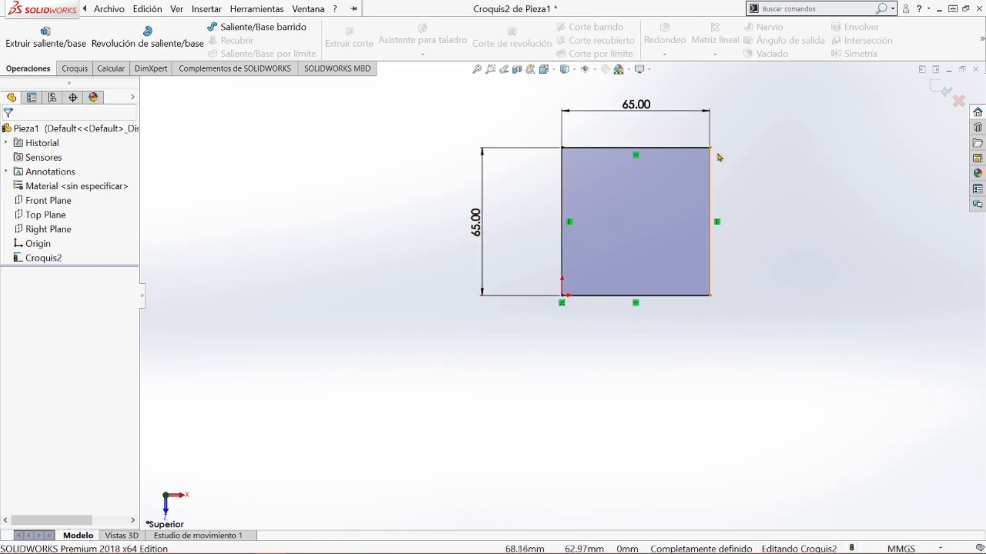
click(711, 172)
key(Delete)
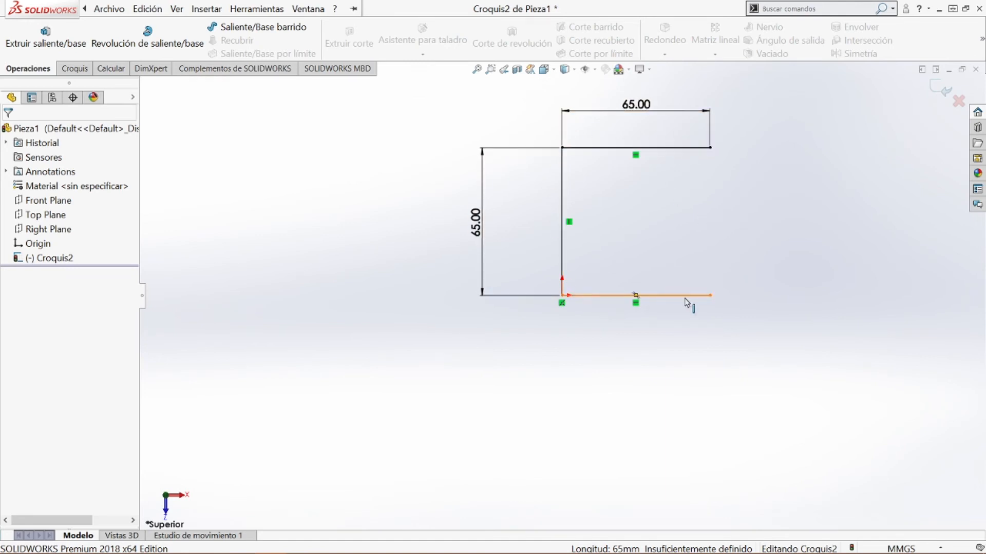
key(ctrl+z)
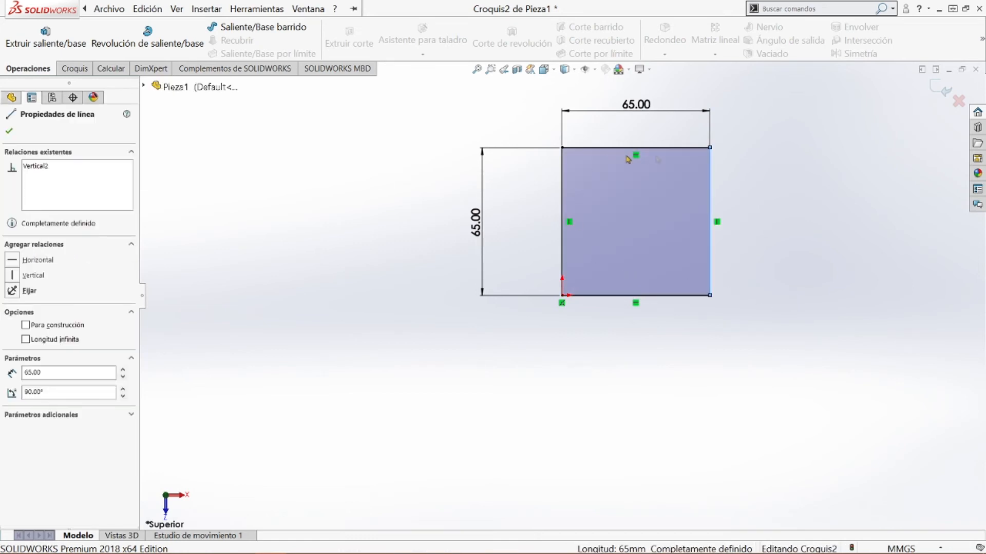
Start a boss extrusion of the 65 mm square from the sketch plane, with the end condition Hasta profundidad especificada
click(831, 179)
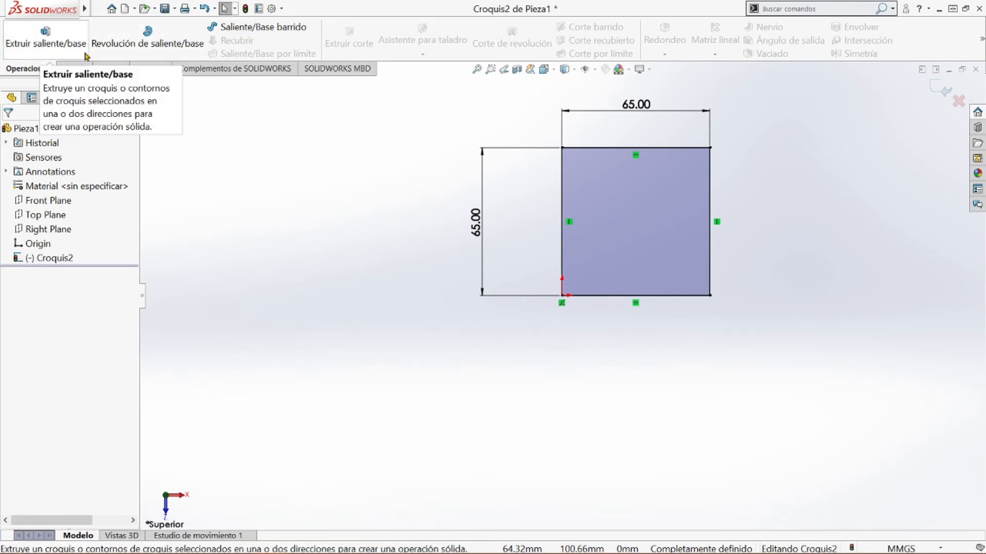
click(32, 52)
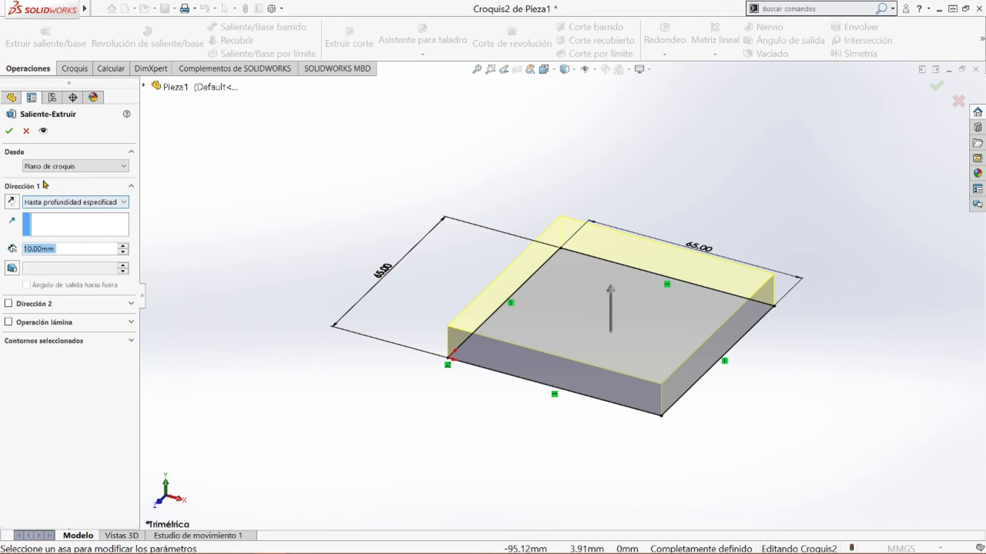
click(59, 165)
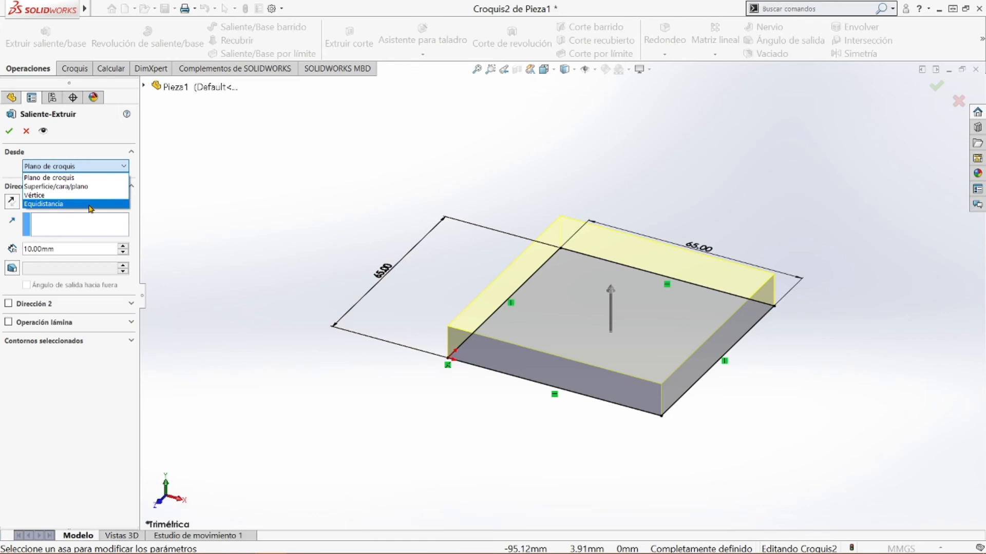
click(14, 155)
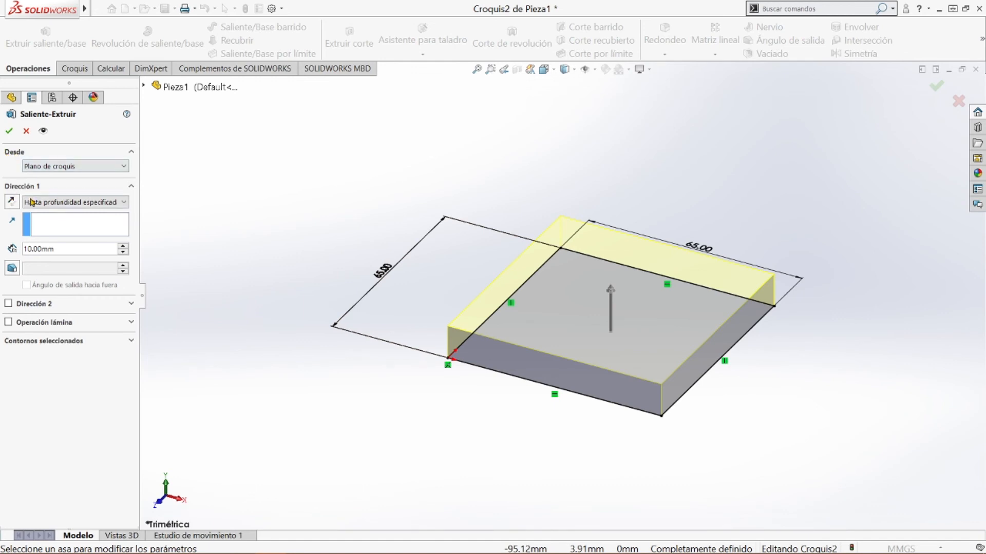
click(111, 204)
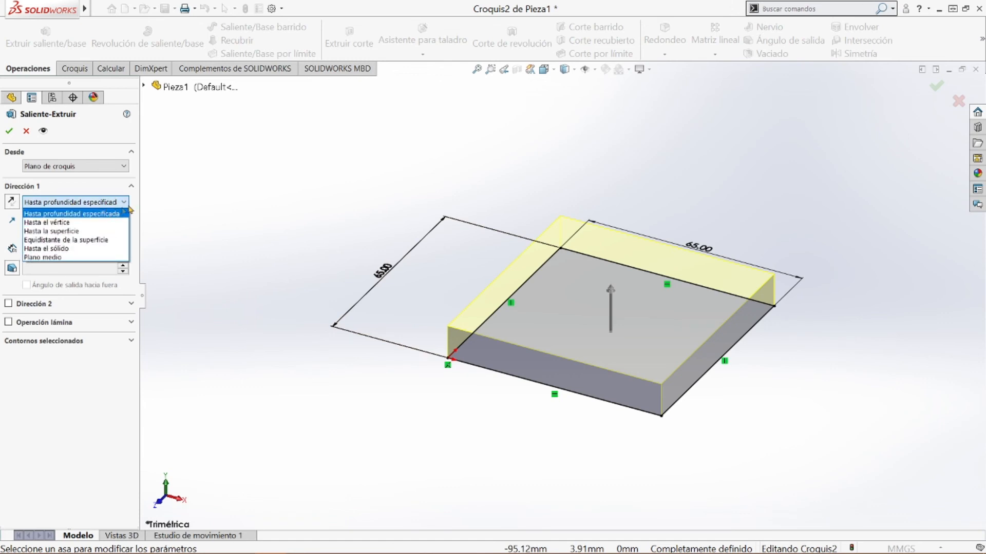
click(101, 213)
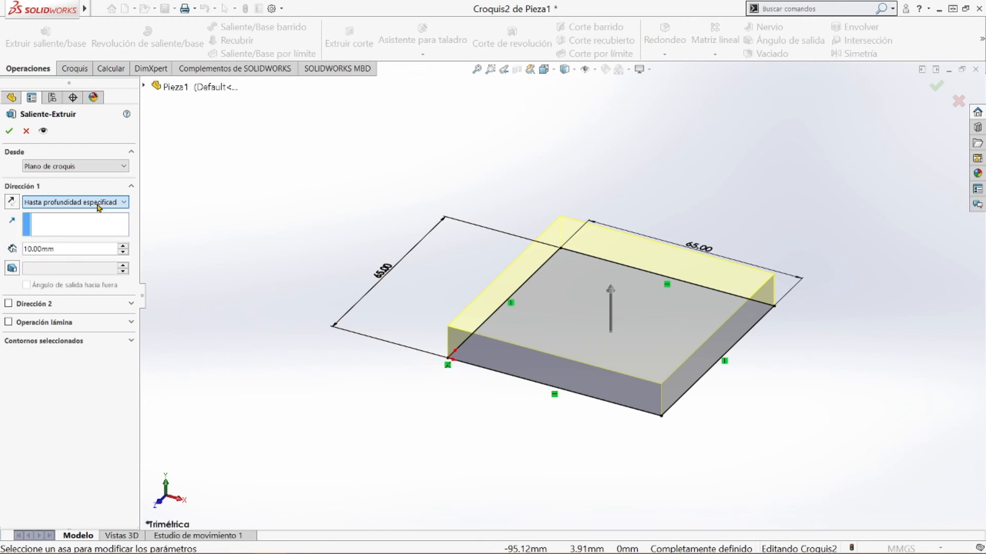
Reverse the extrusion direction and restore it, and stretch the extrusion depth in the preview to 42 mm
click(12, 203)
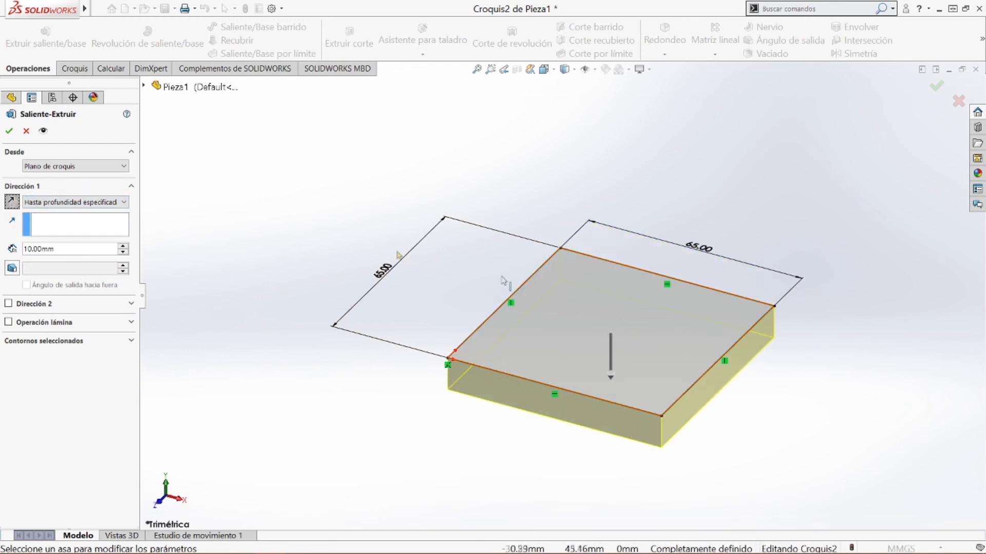
click(11, 202)
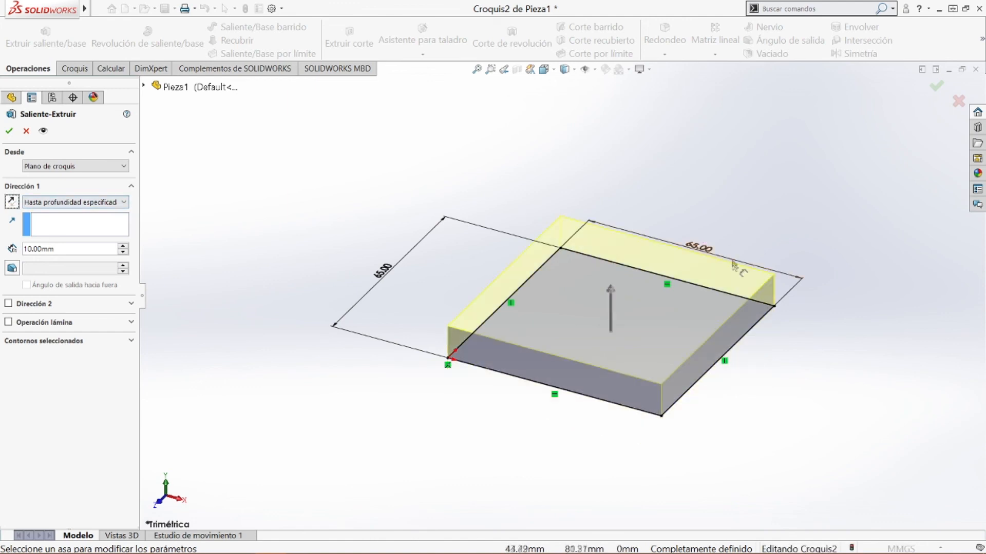
mouse_move(610, 289)
mouse_down()
mouse_move(613, 149)
mouse_move(619, 261)
mouse_move(610, 147)
mouse_move(606, 201)
mouse_up()
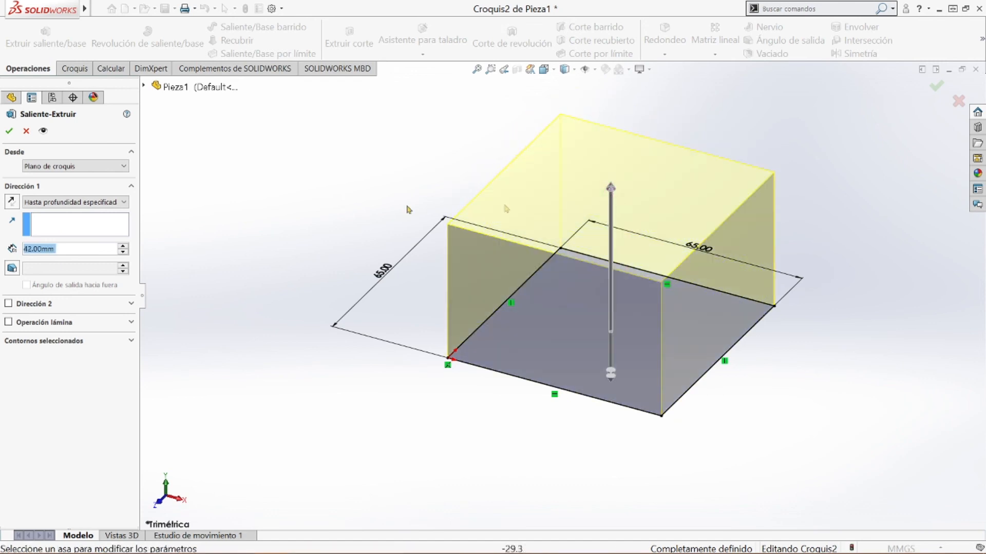
Set the extrusion depth of Direction 1 to 65 mm
click(26, 249)
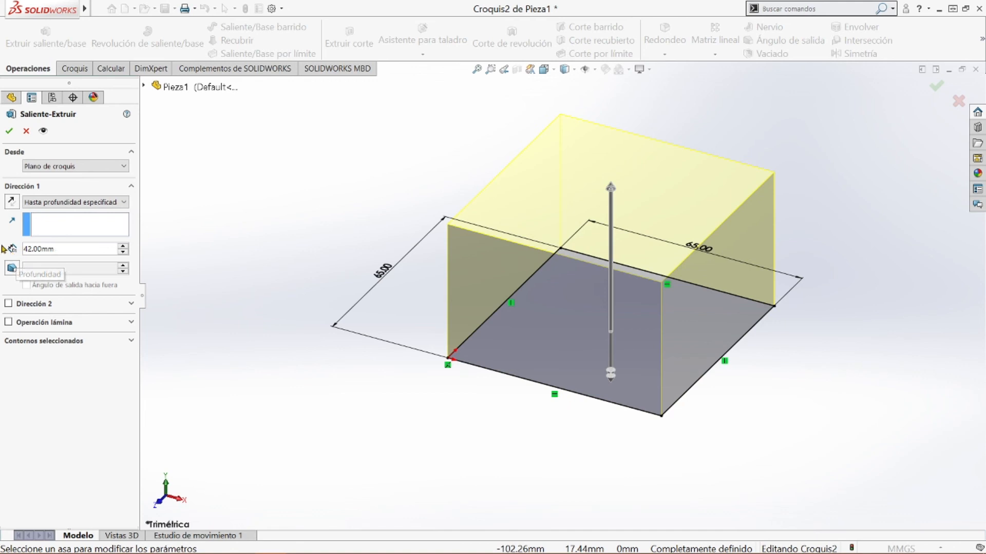
double_click(72, 249)
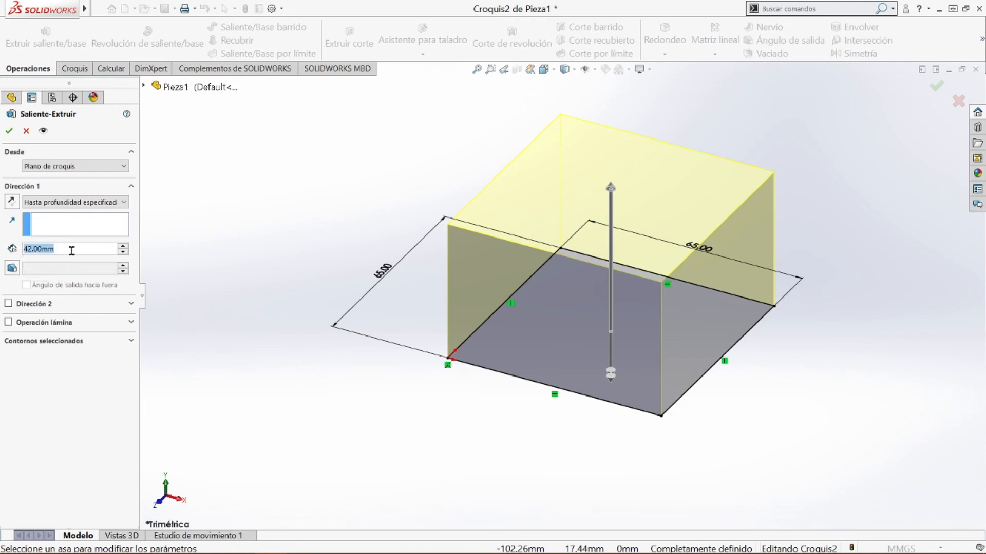
click(34, 249)
right_click(20, 253)
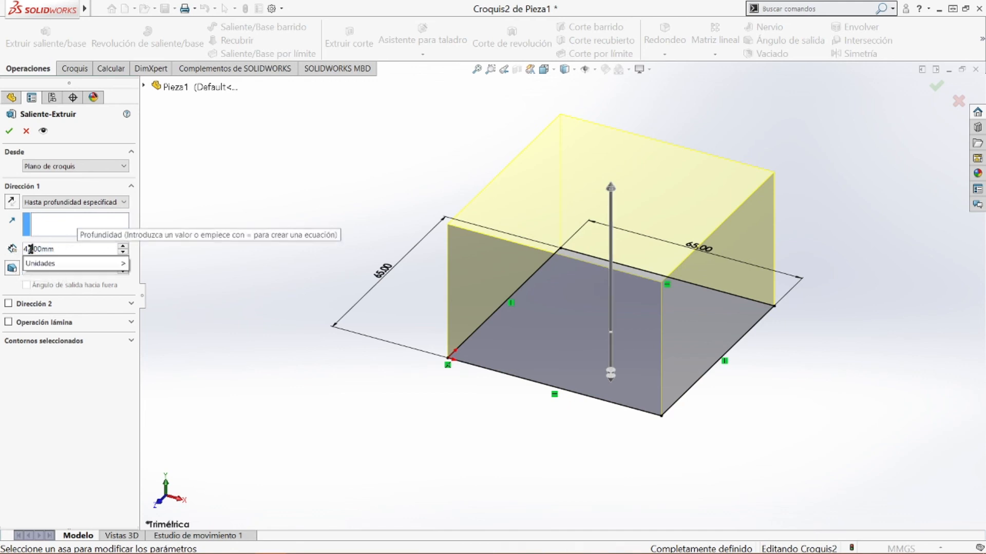
text(65)
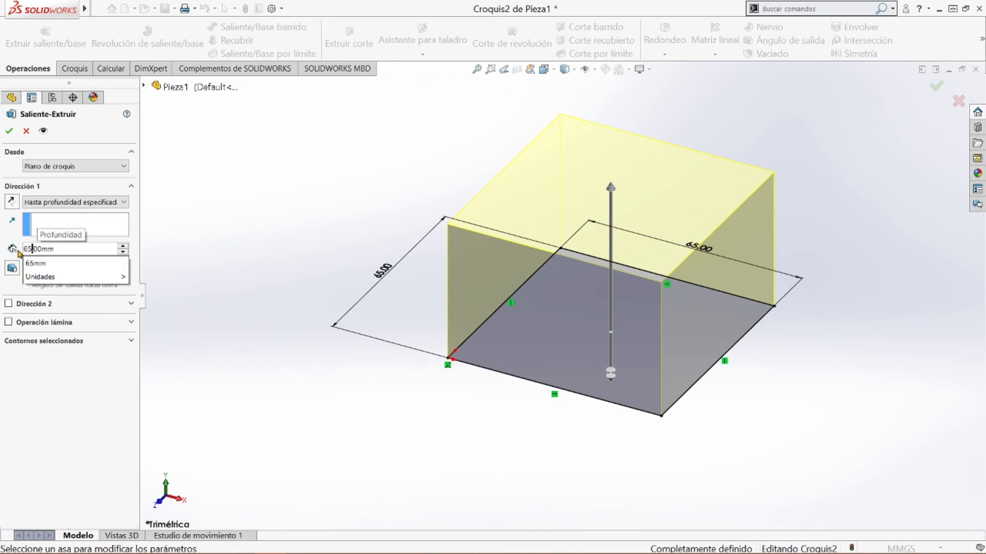
click(70, 415)
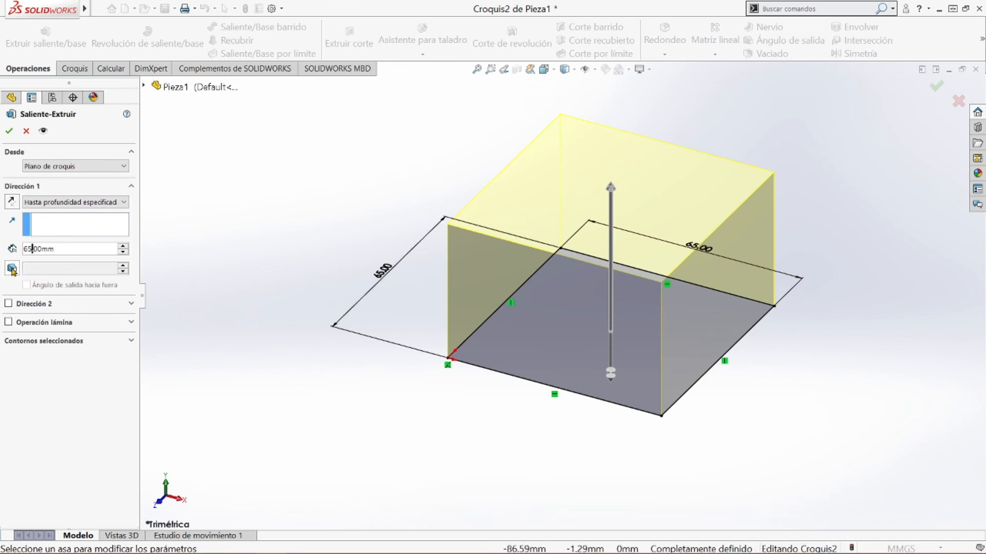
Try a second extrusion direction with a depth of 39 mm below the sketch plane and disable it again
click(130, 304)
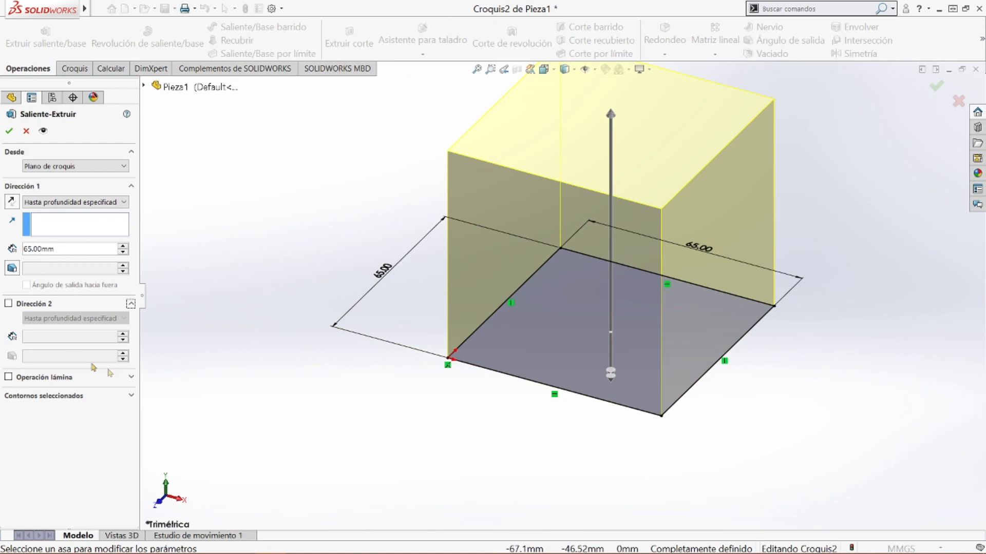
click(8, 304)
middle_drag(579, 440, 527, 372)
drag(620, 384, 641, 488)
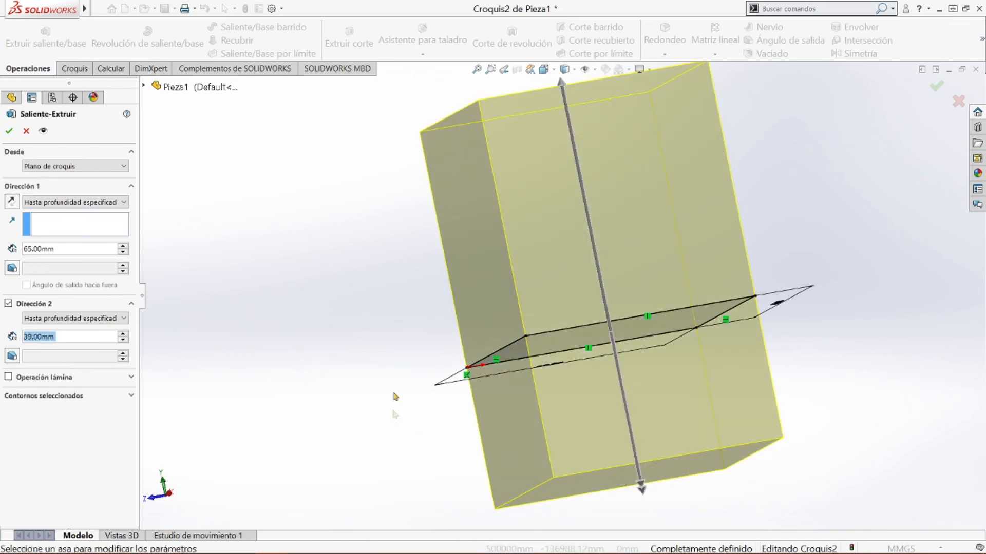
click(9, 304)
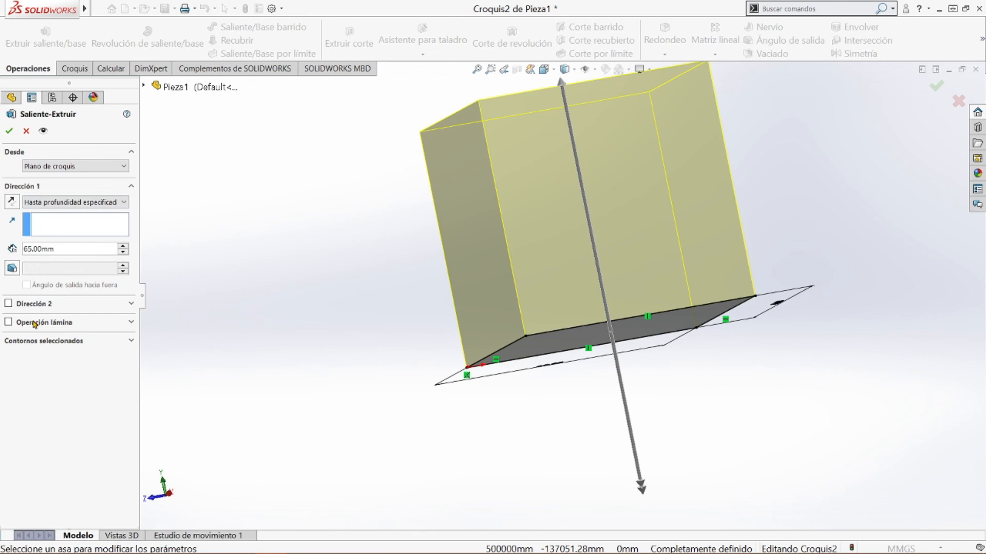
Select the square sketch region as the extrusion contour and accept the boss extrusion to create the cube
middle_drag(405, 336, 471, 458)
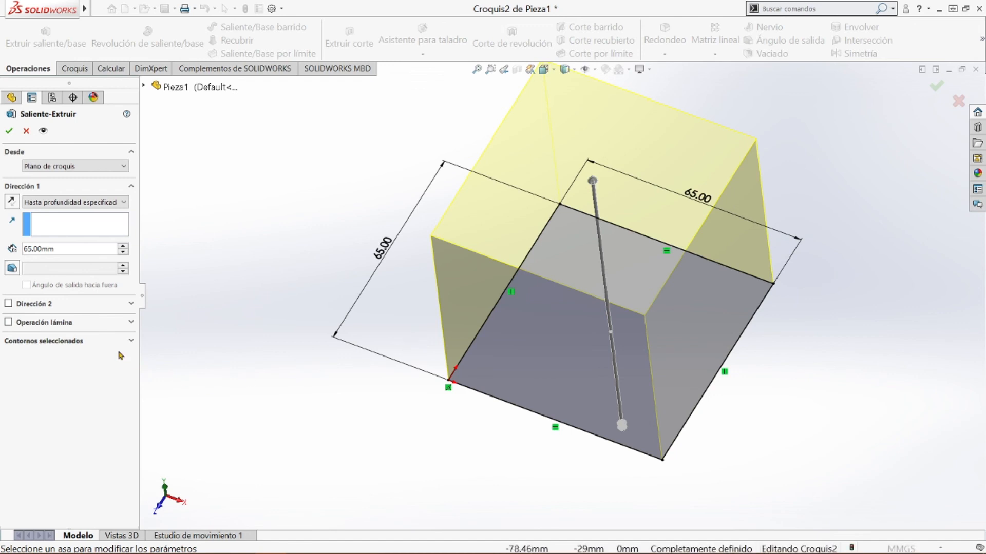
click(132, 341)
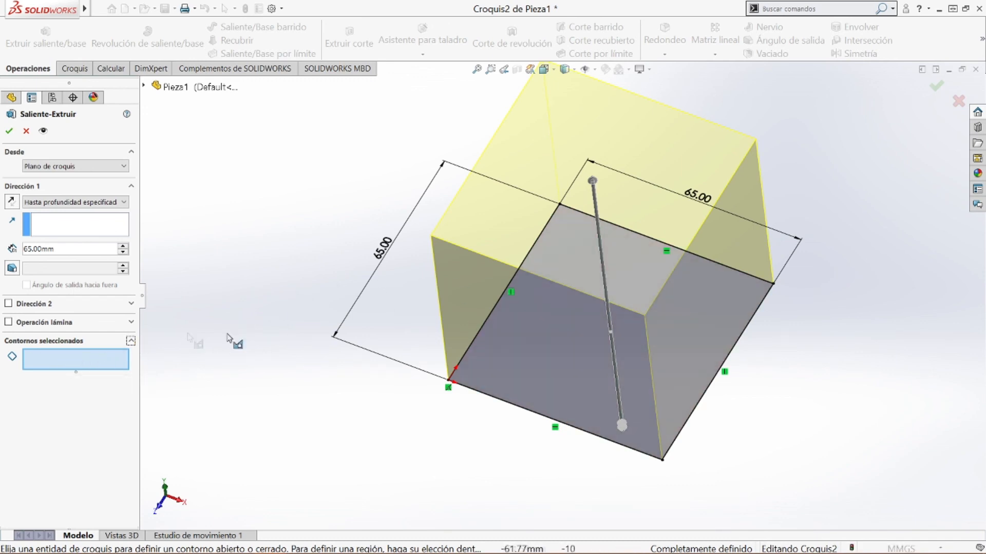
click(131, 341)
click(565, 328)
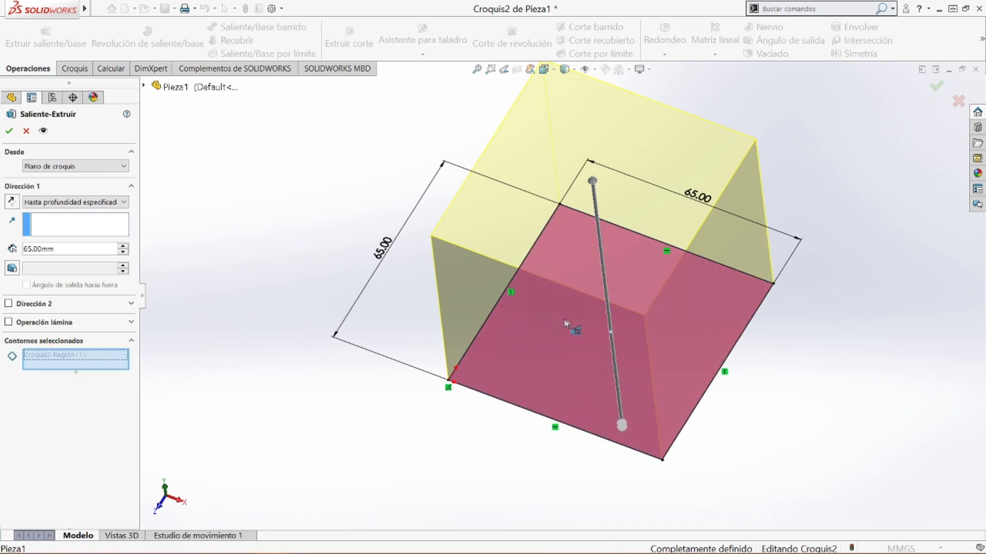
mouse_move(660, 320)
middle_down()
mouse_move(326, 326)
mouse_move(444, 259)
mouse_move(388, 284)
middle_up()
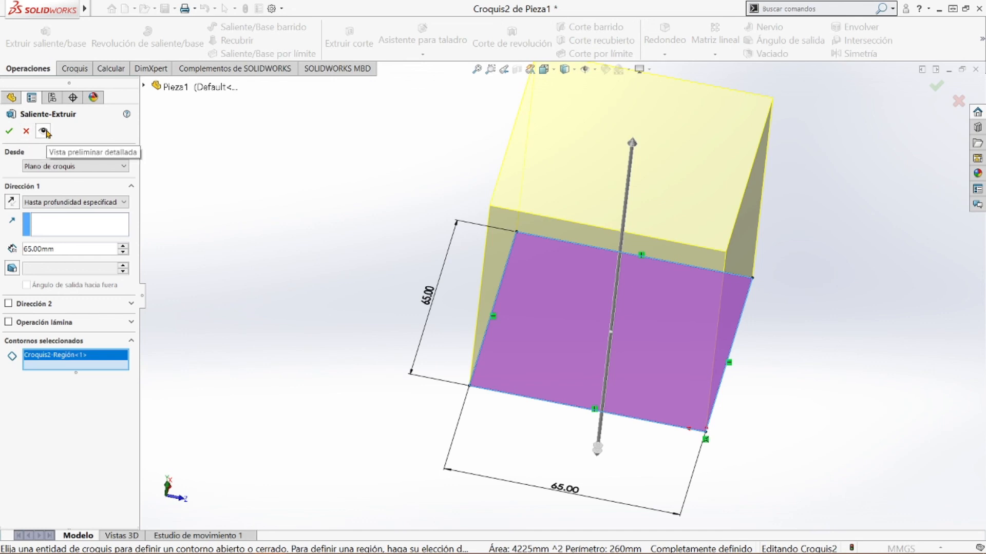
click(10, 132)
middle_drag(350, 368, 492, 133)
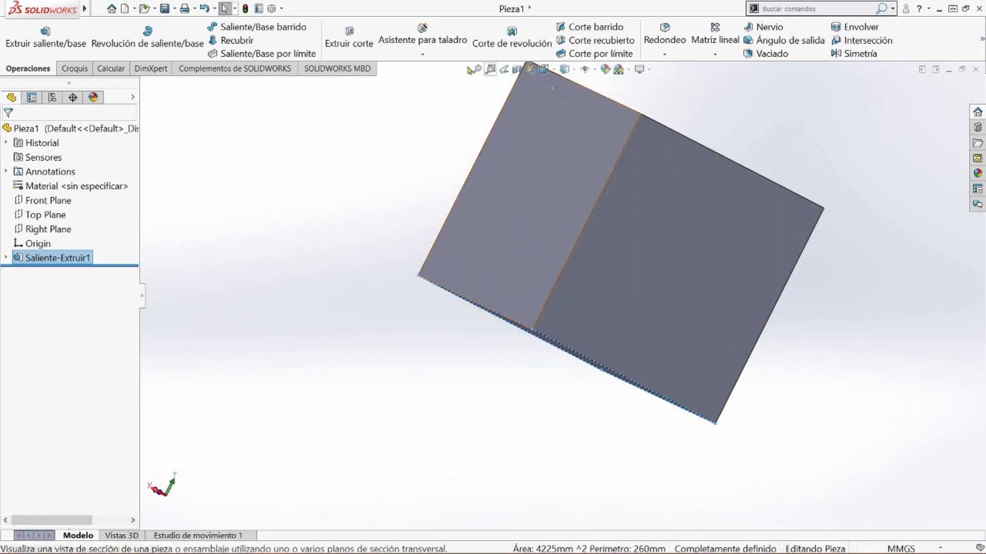